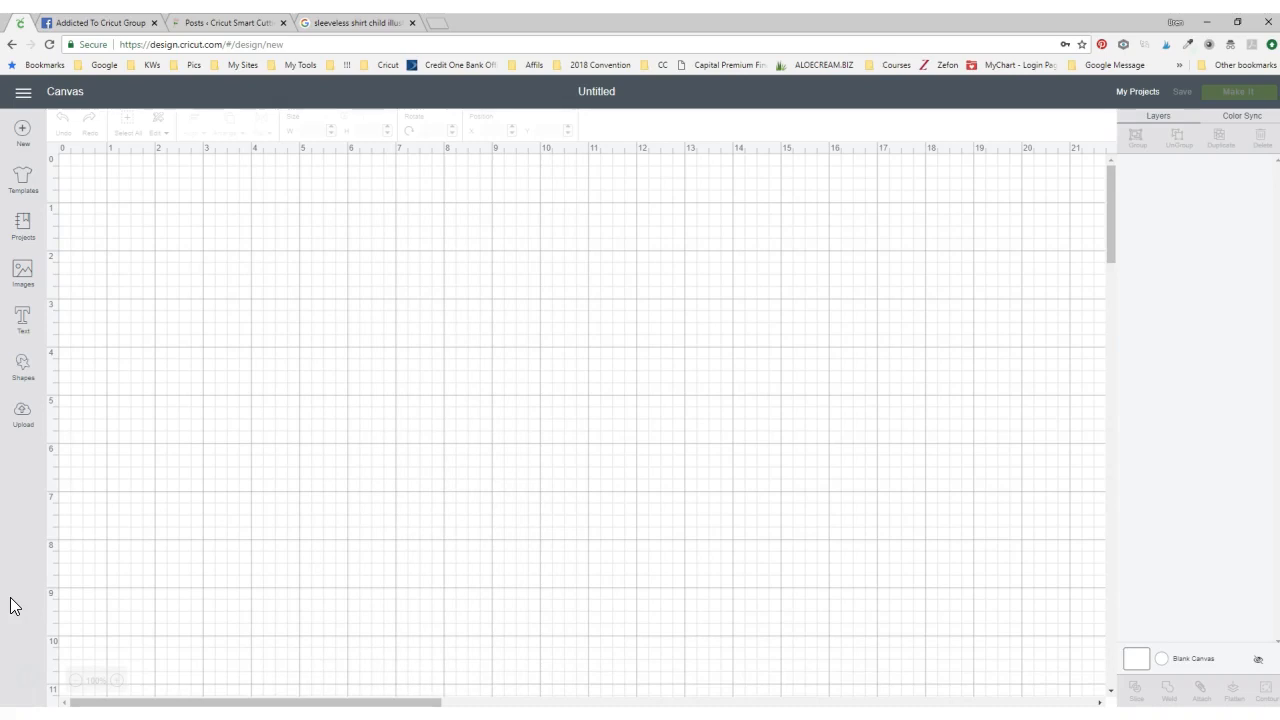
- Switch to the Google Images results for sleeveless child shirts and open the picture of pink, black and outlined dresses
{"action": "left_click", "coordinate": [357, 24]}
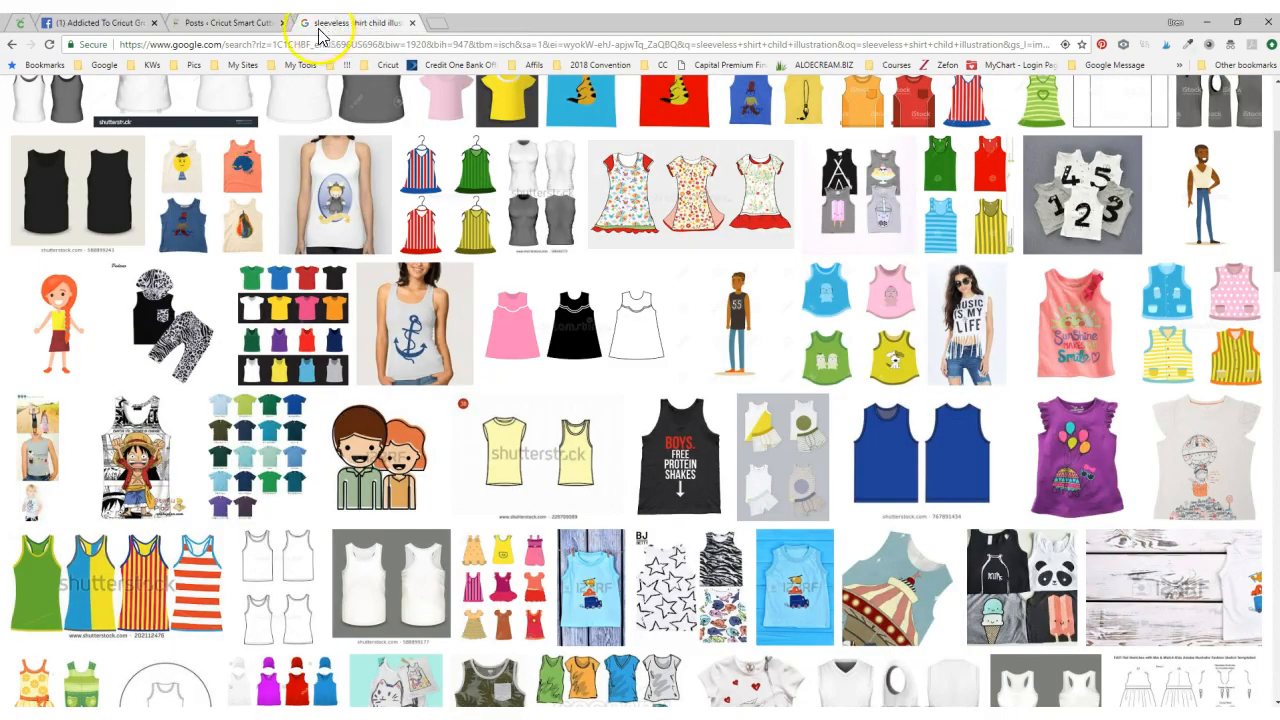
{"action": "scroll", "coordinate": [343, 186], "scroll_direction": "up", "scroll_amount": 3}
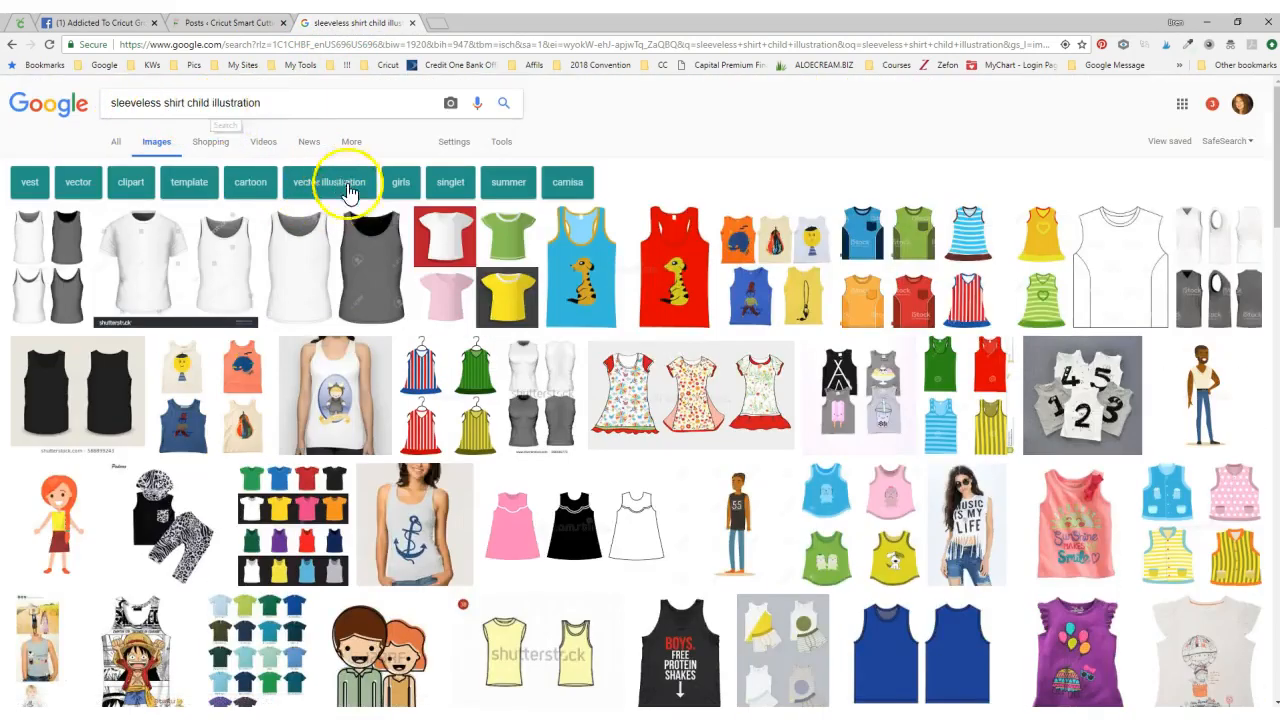
{"action": "scroll", "coordinate": [380, 215], "scroll_direction": "down", "scroll_amount": 2}
{"action": "scroll", "coordinate": [390, 228], "scroll_direction": "down", "scroll_amount": 5}
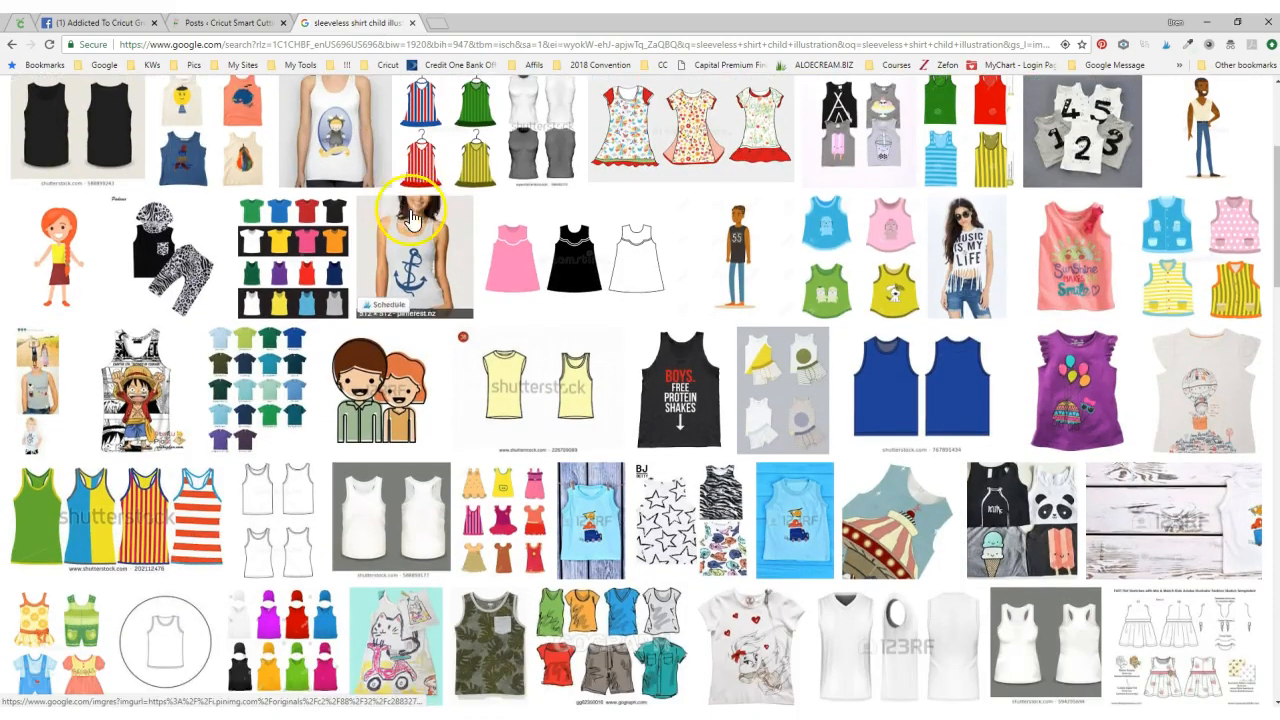
{"action": "left_click", "coordinate": [640, 276]}
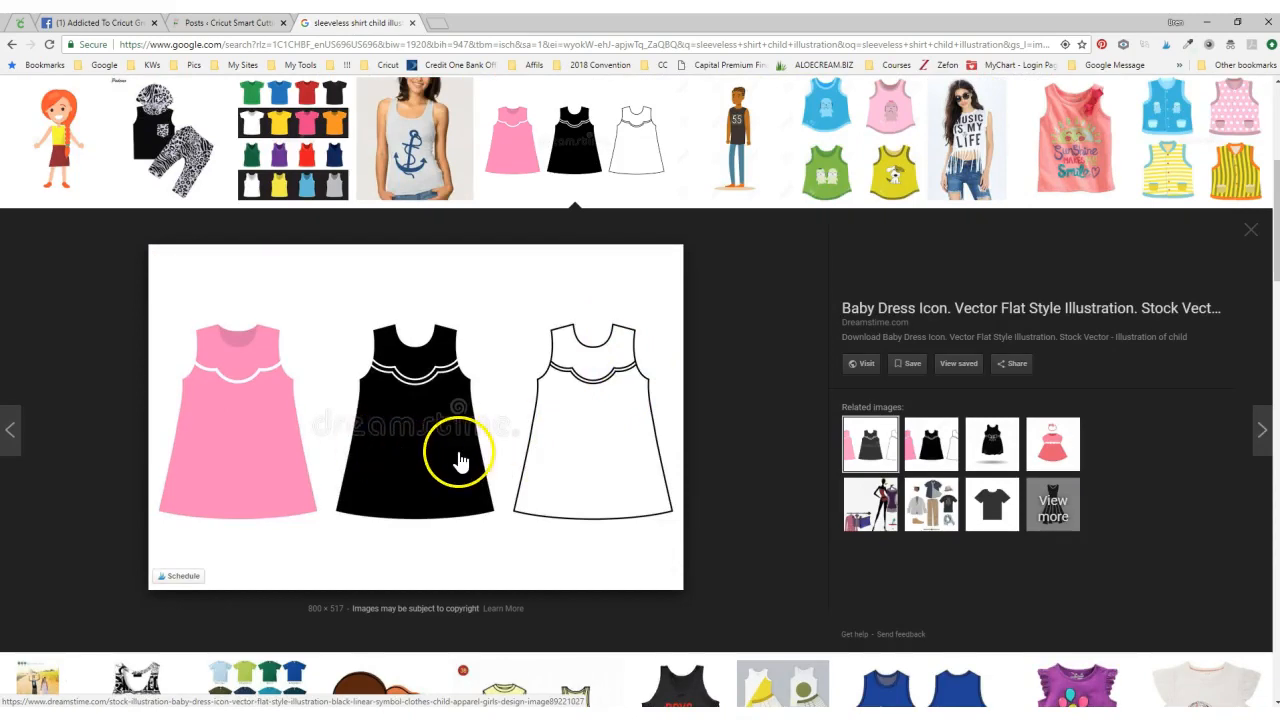
- Save the three-dress picture to the Desktop as a JPEG image and open the saved file for viewing
{"action": "left_click", "coordinate": [499, 410]}
{"action": "right_click", "coordinate": [499, 410]}
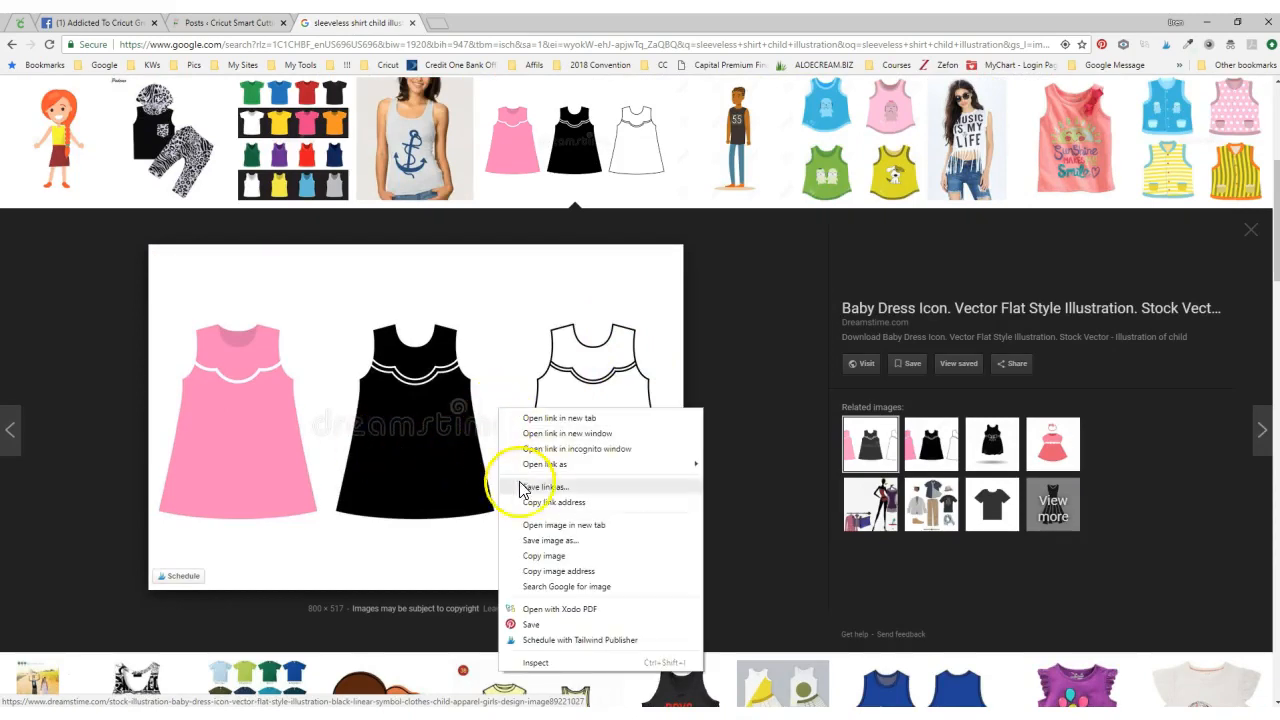
{"action": "left_click", "coordinate": [527, 541]}
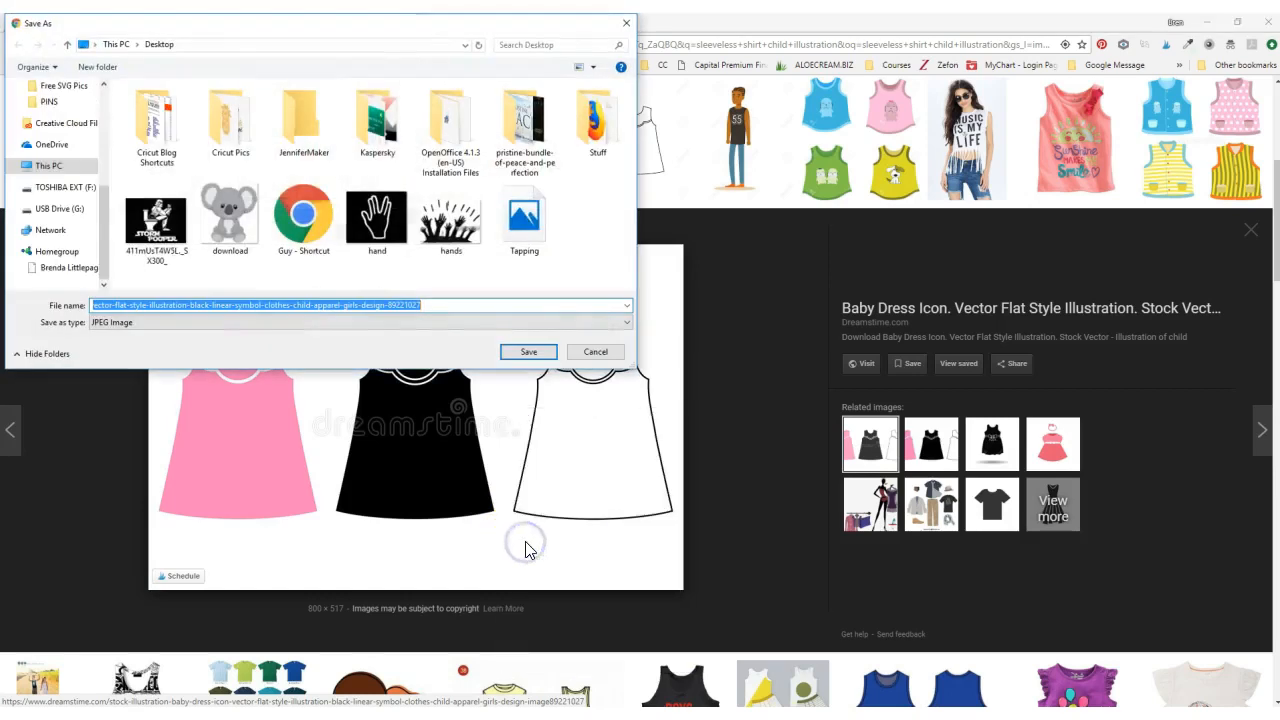
{"action": "left_click", "coordinate": [527, 355]}
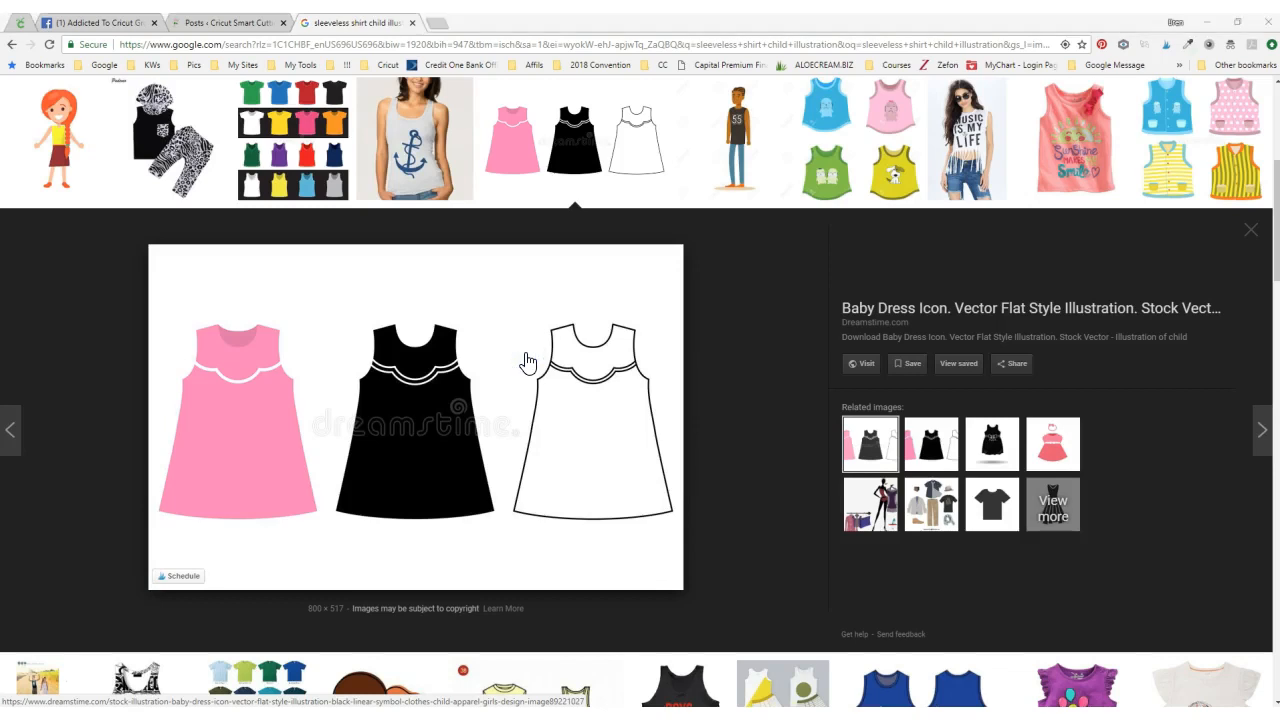
{"action": "left_click", "coordinate": [543, 343]}
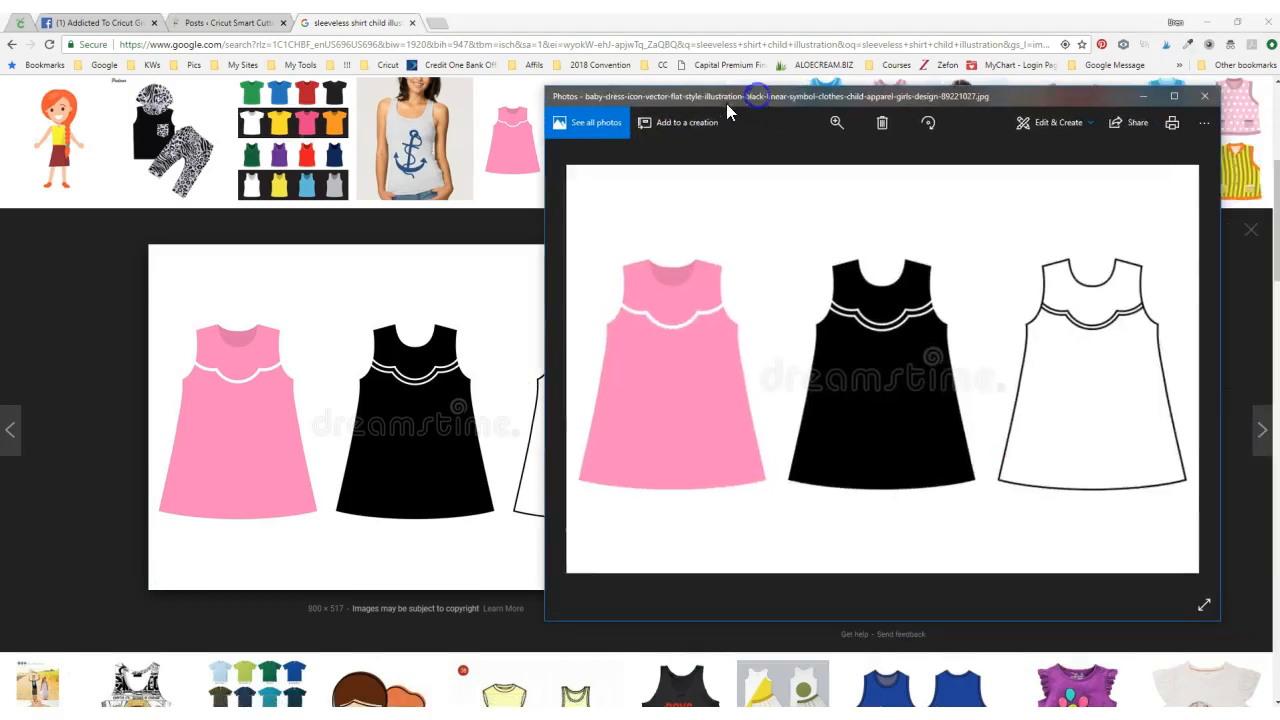
- Switch to Cricut Design Space and upload the baby-dress-icon picture from the Desktop with the image type Complex
{"action": "left_click", "coordinate": [18, 28]}
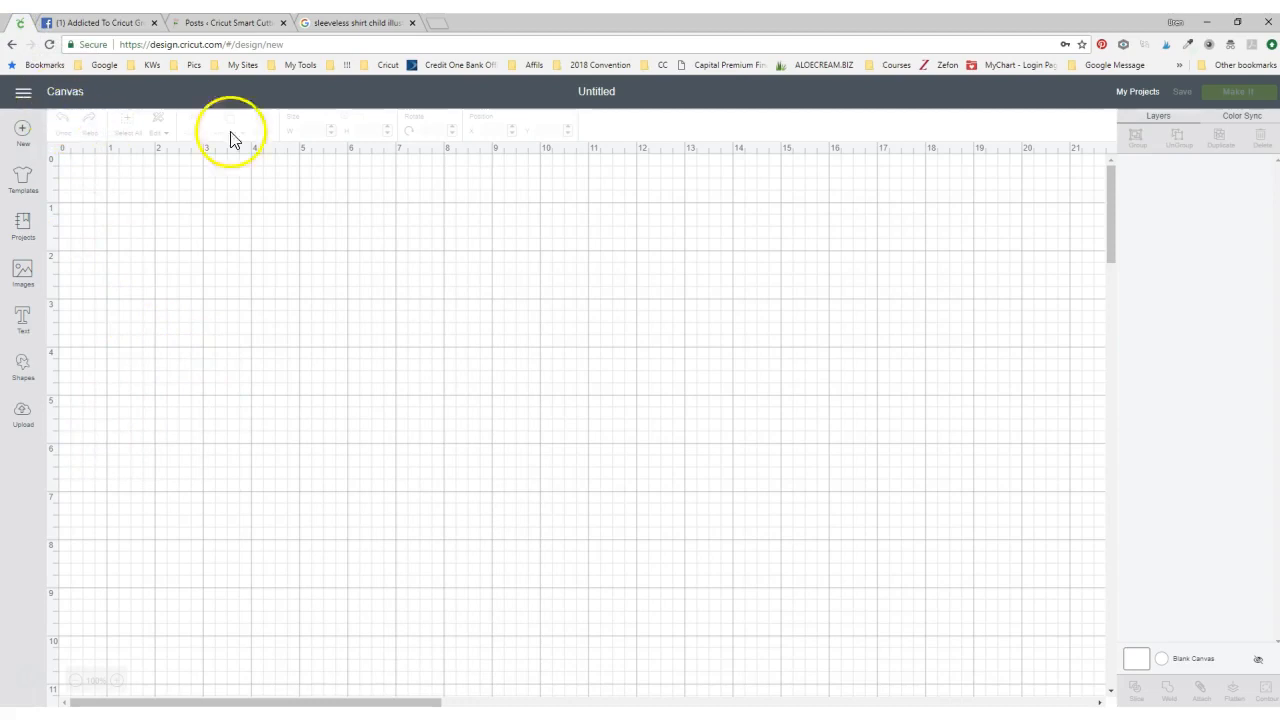
{"action": "left_click", "coordinate": [22, 414]}
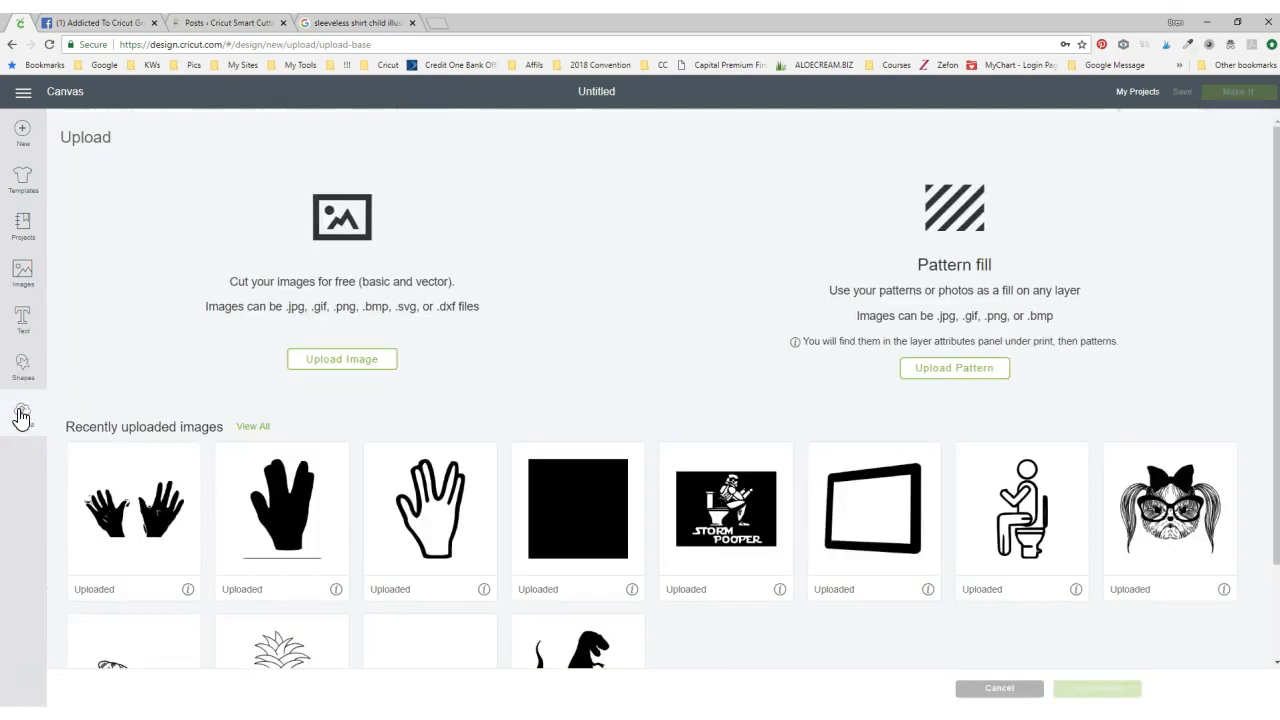
{"action": "left_click", "coordinate": [343, 358]}
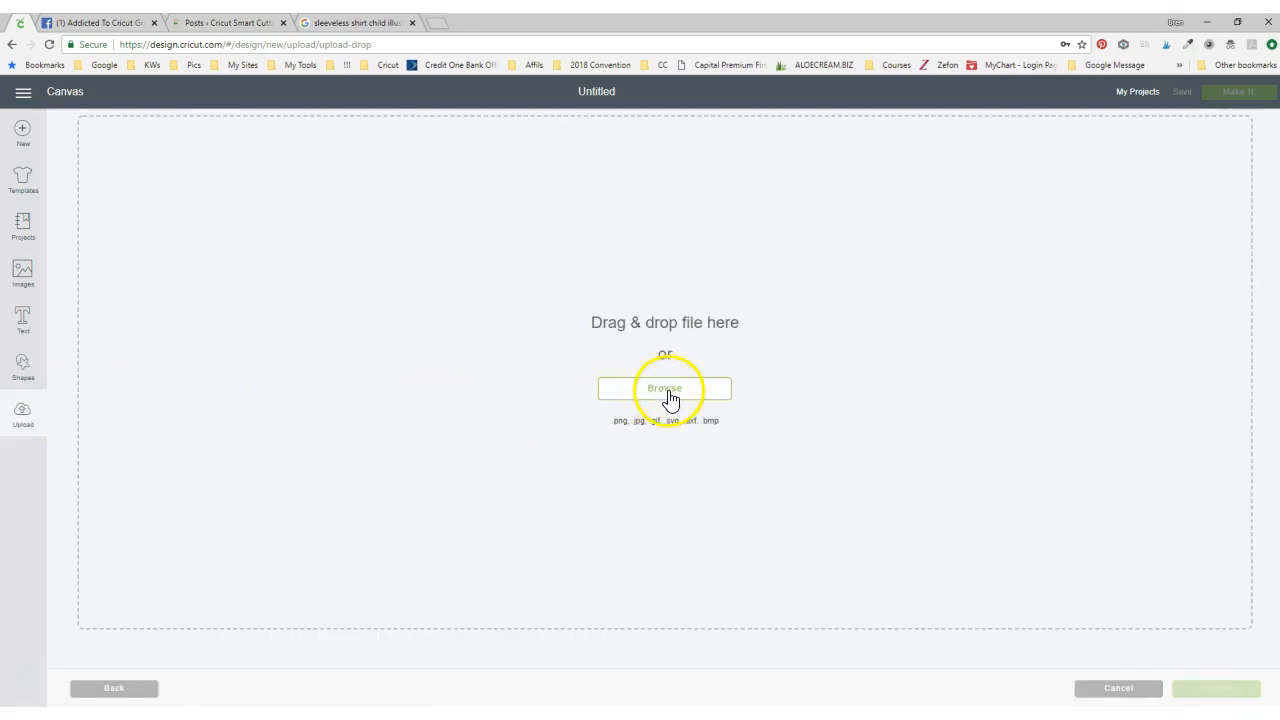
{"action": "left_click", "coordinate": [668, 390]}
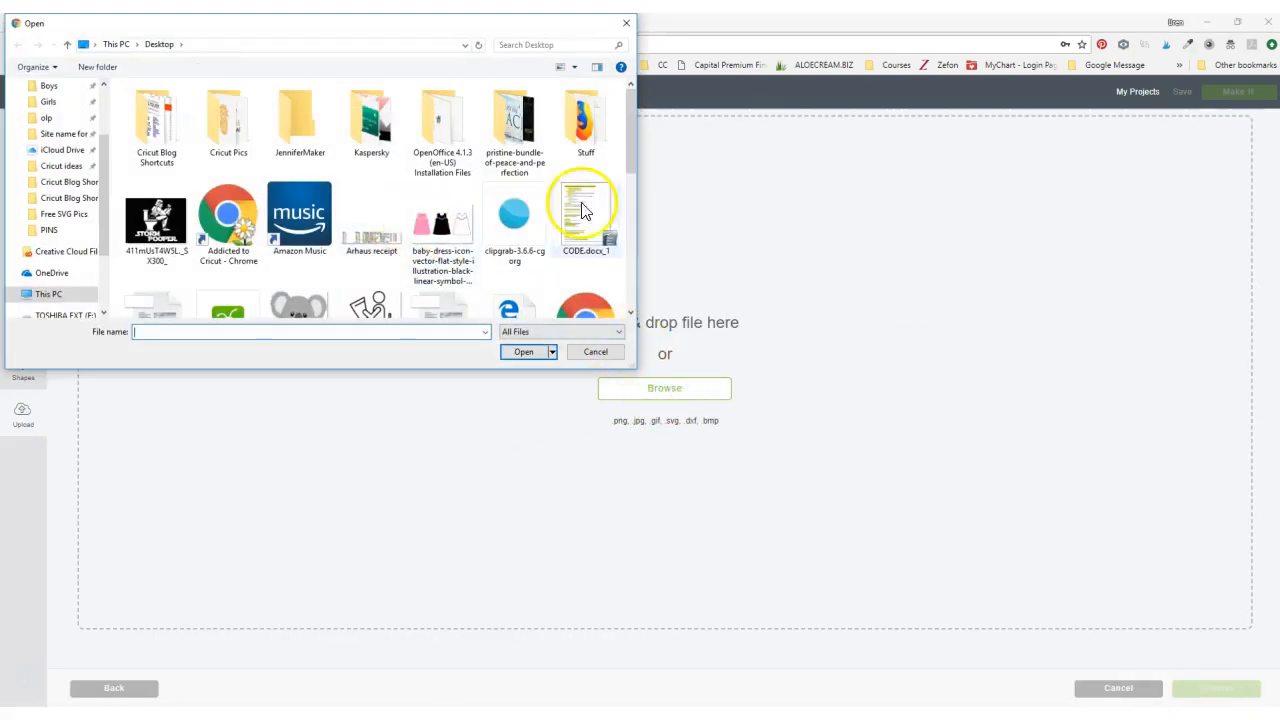
{"action": "left_click_drag", "start_coordinate": [624, 149], "coordinate": [586, 137]}
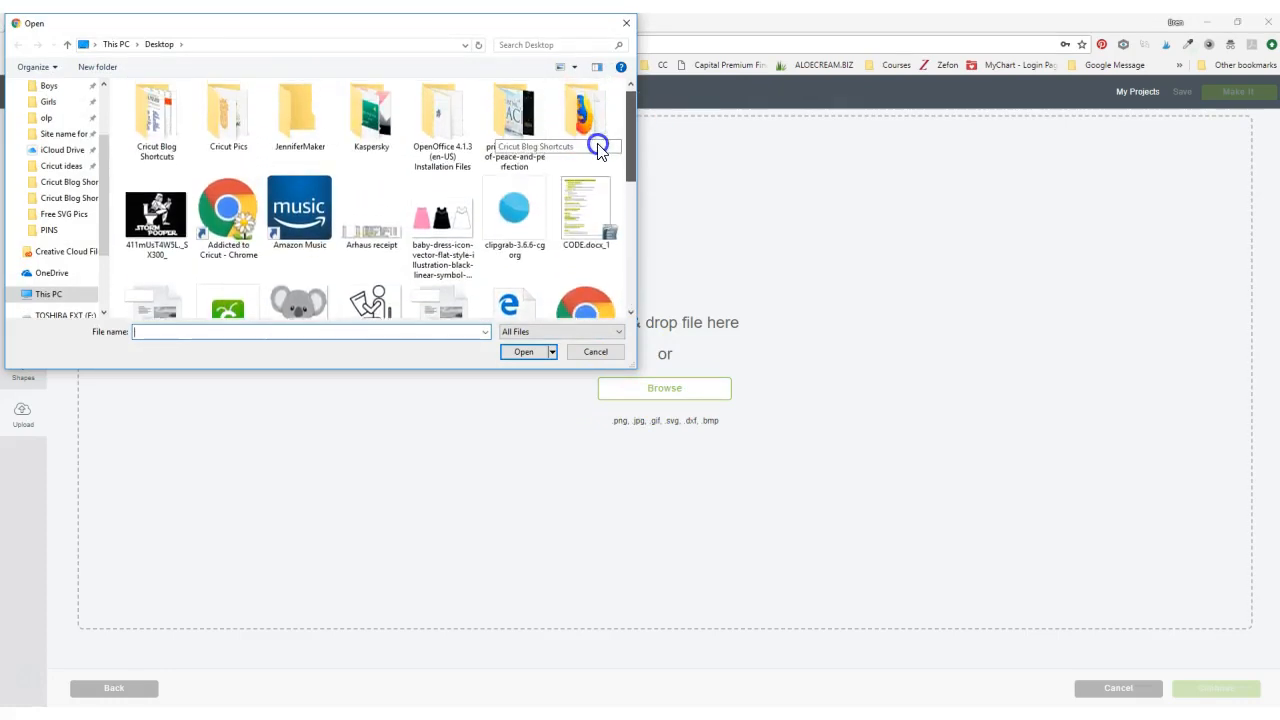
{"action": "double_click", "coordinate": [430, 233]}
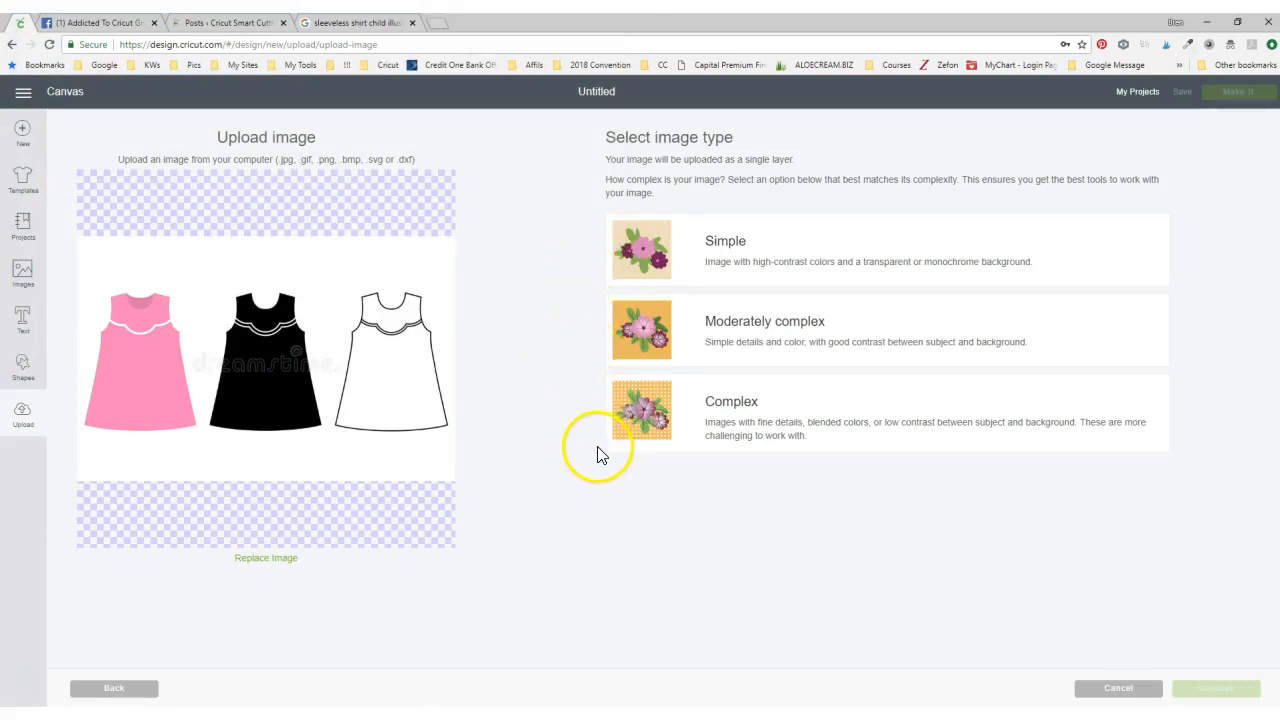
{"action": "left_click", "coordinate": [642, 414]}
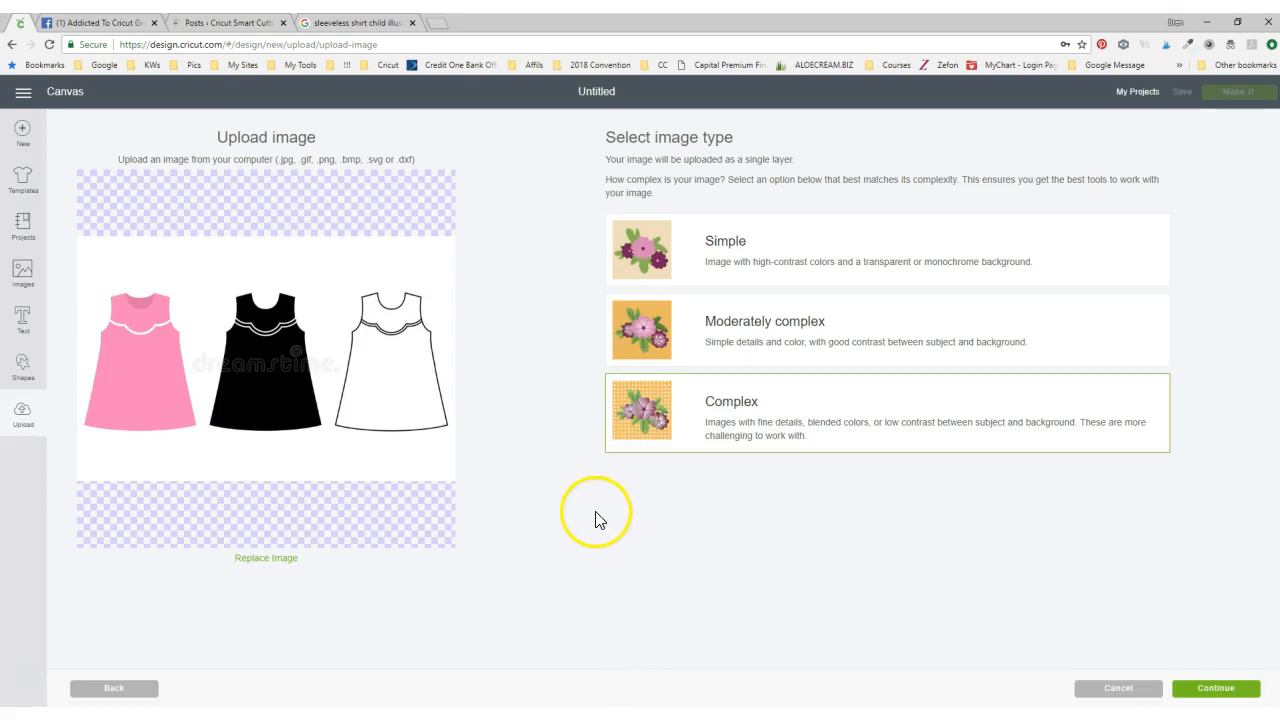
{"action": "left_click", "coordinate": [1216, 690]}
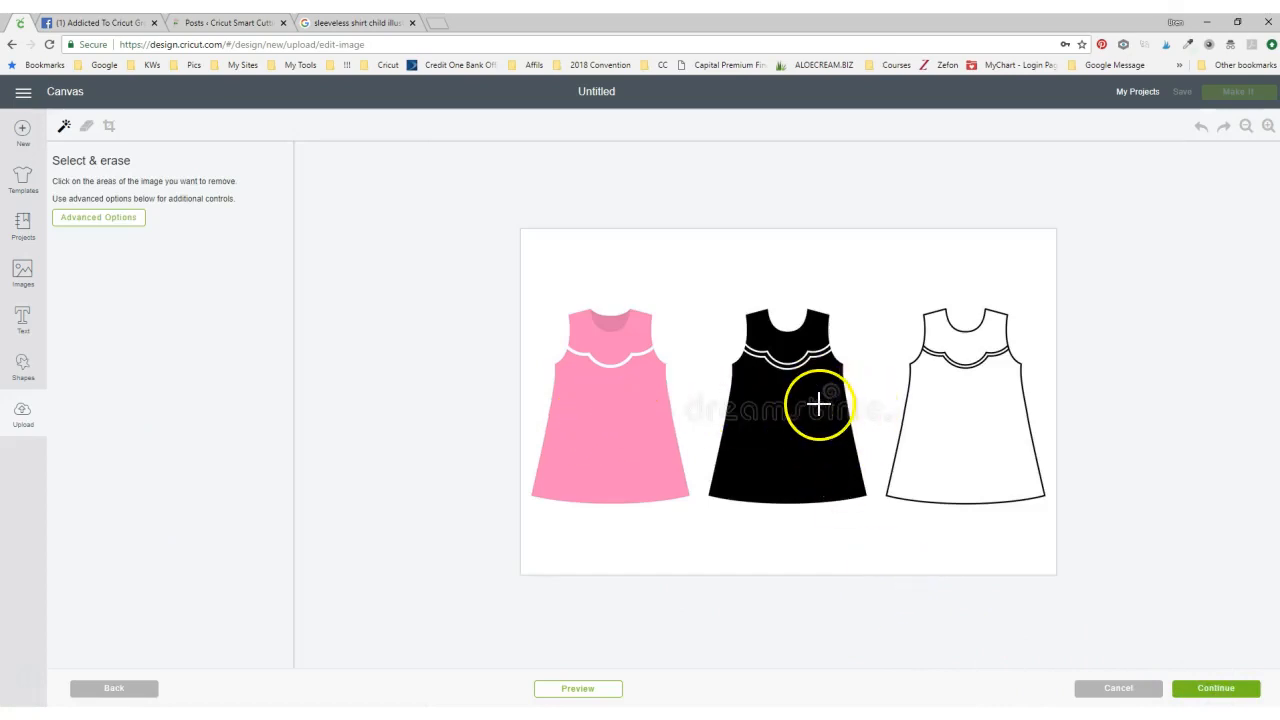
{"action": "left_click", "coordinate": [108, 128]}
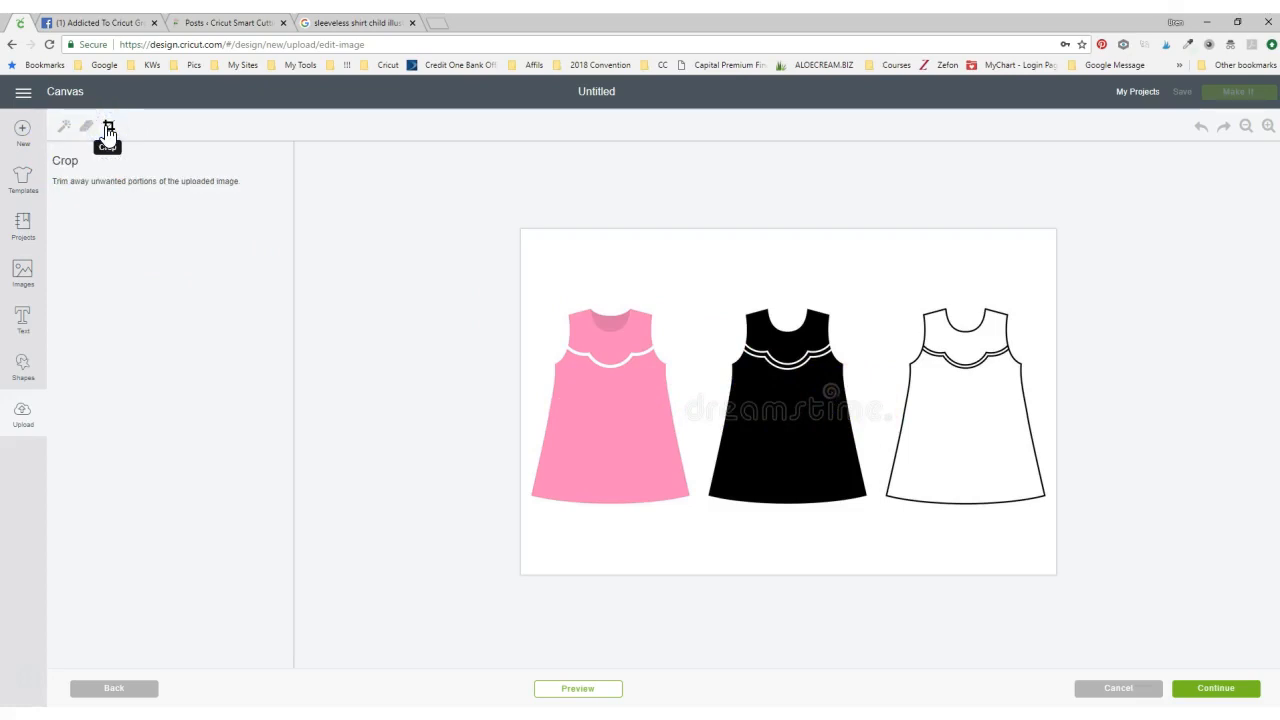
{"action": "left_click_drag", "start_coordinate": [891, 230], "coordinate": [1051, 517]}
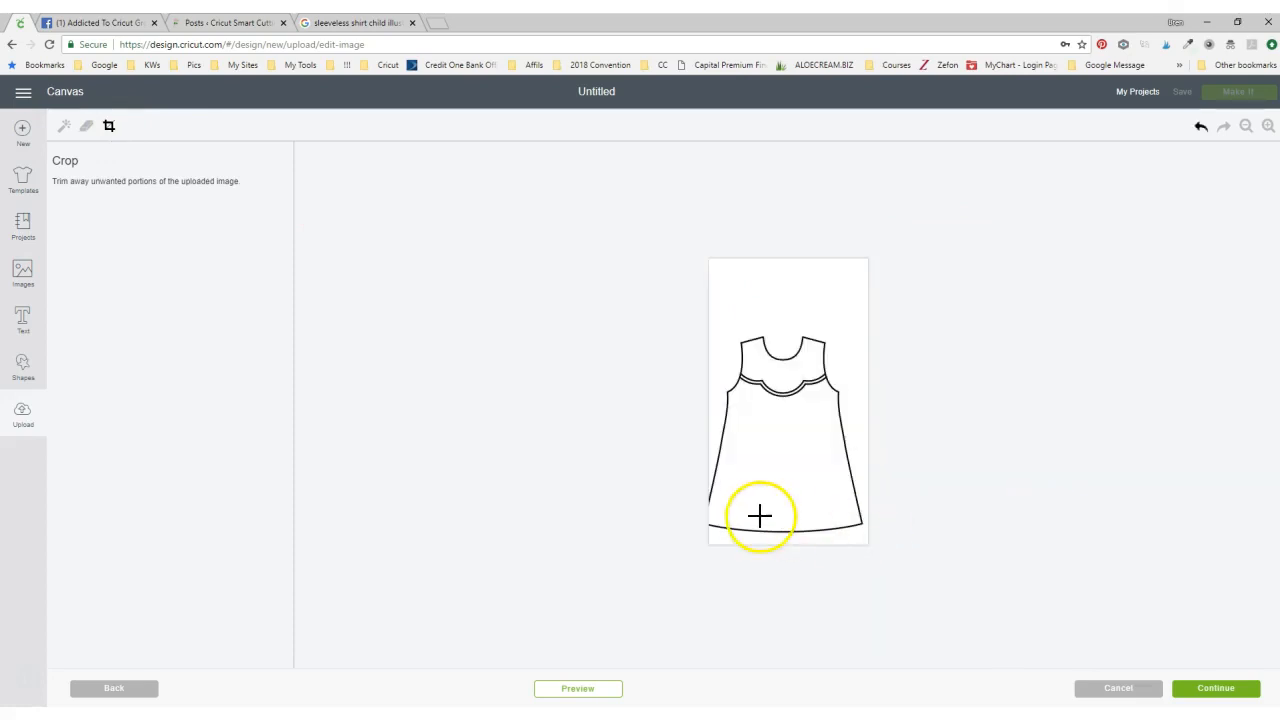
{"action": "left_click", "coordinate": [1201, 128]}
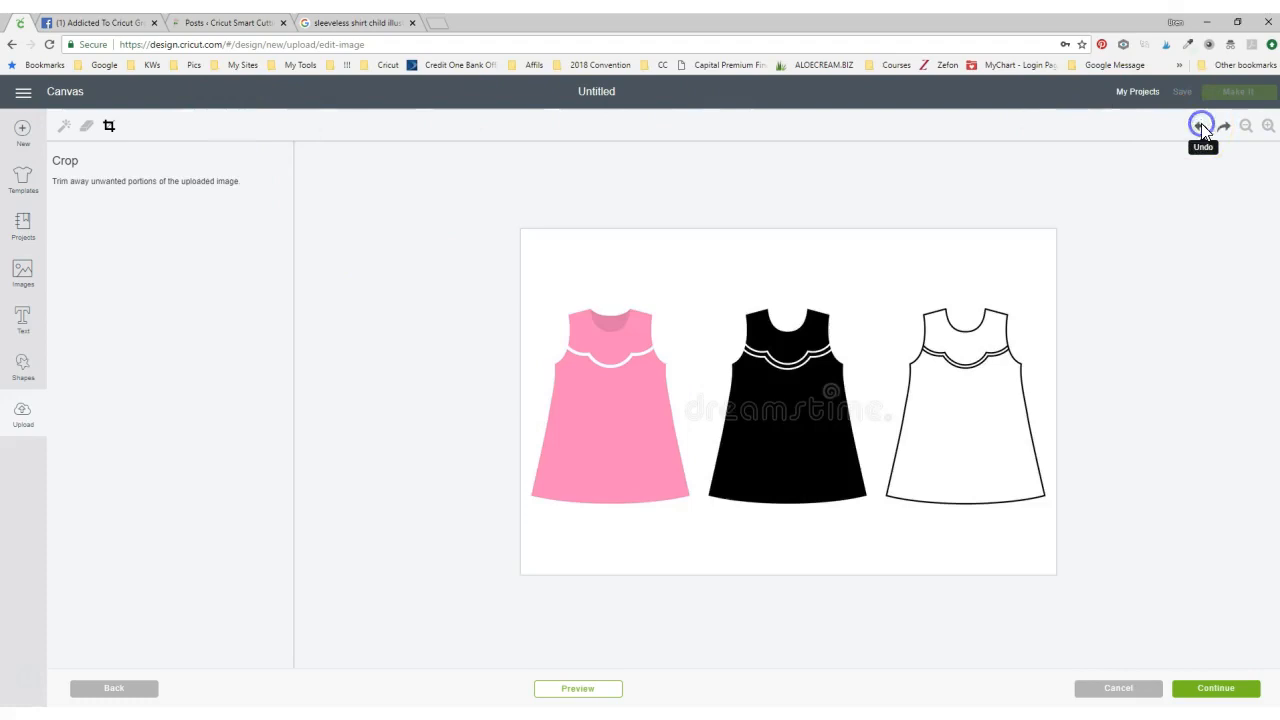
- Crop the picture to the complete outlined dress, leaving some space around its hem
{"action": "left_click", "coordinate": [109, 130]}
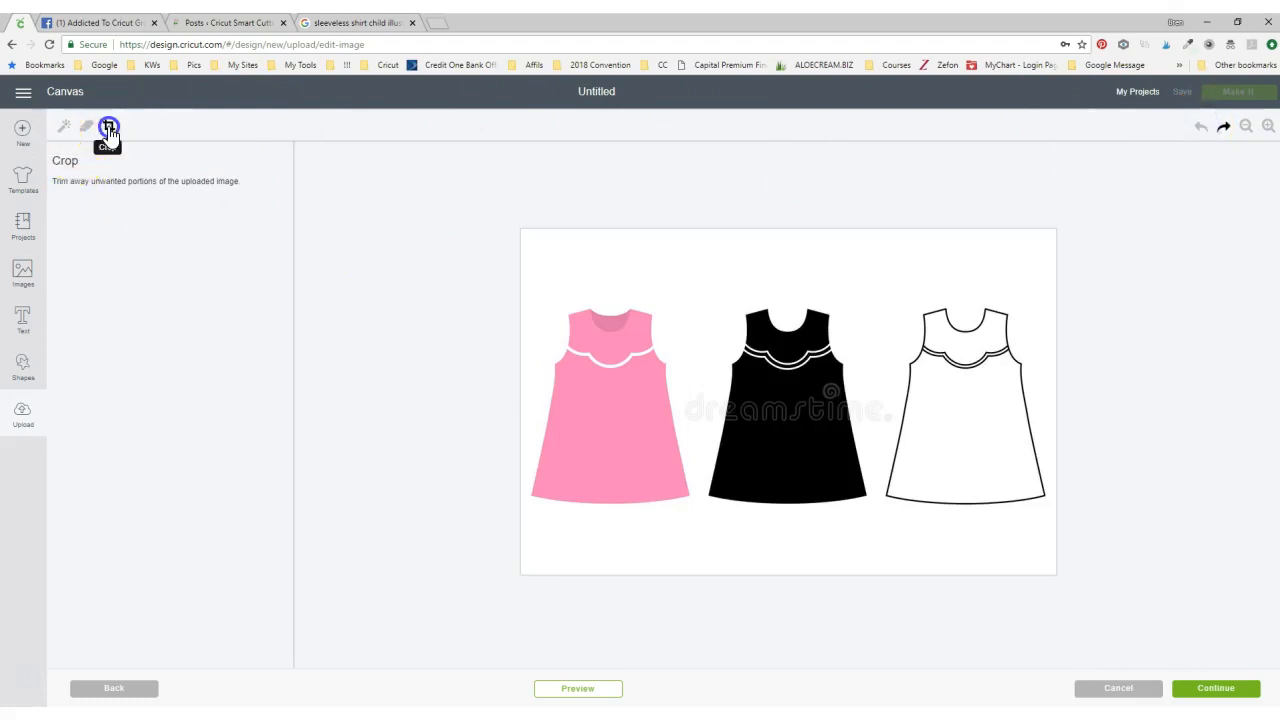
{"action": "left_click_drag", "start_coordinate": [843, 230], "coordinate": [1056, 510]}
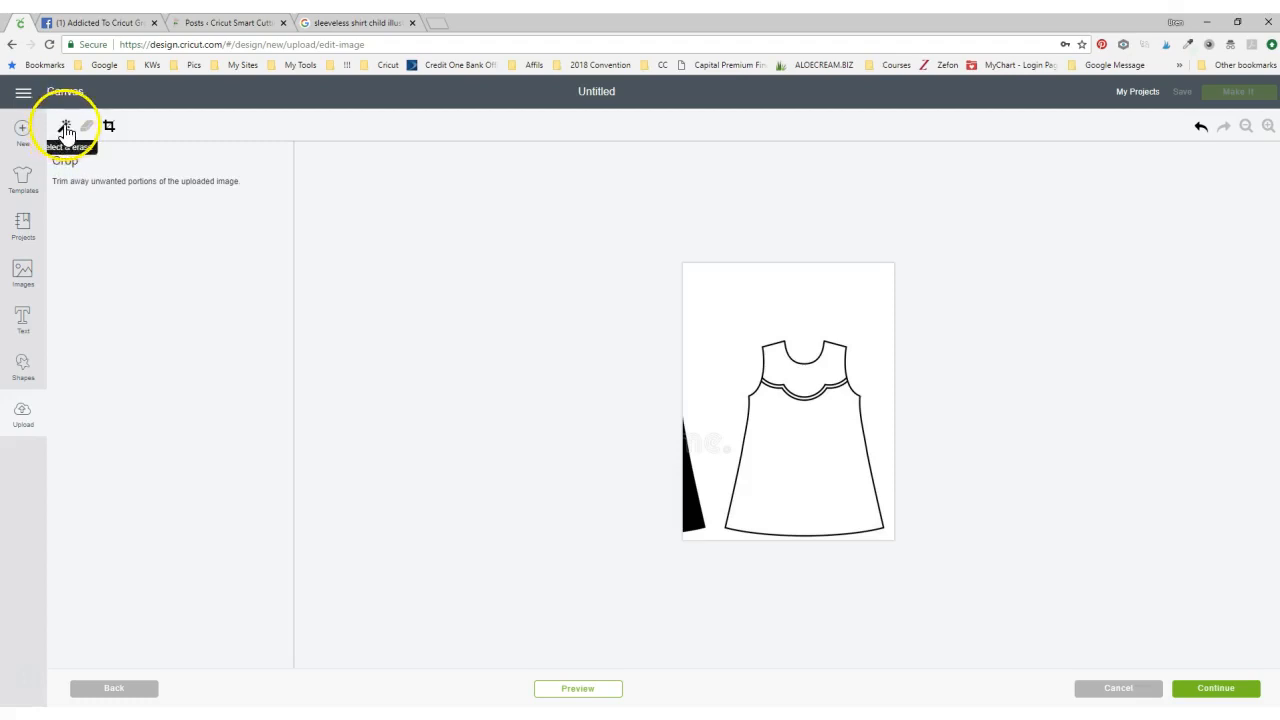
- Remove the white background around the outlined dress and the leftover black piece of the neighbouring dress with Select & erase
{"action": "left_click", "coordinate": [64, 126]}
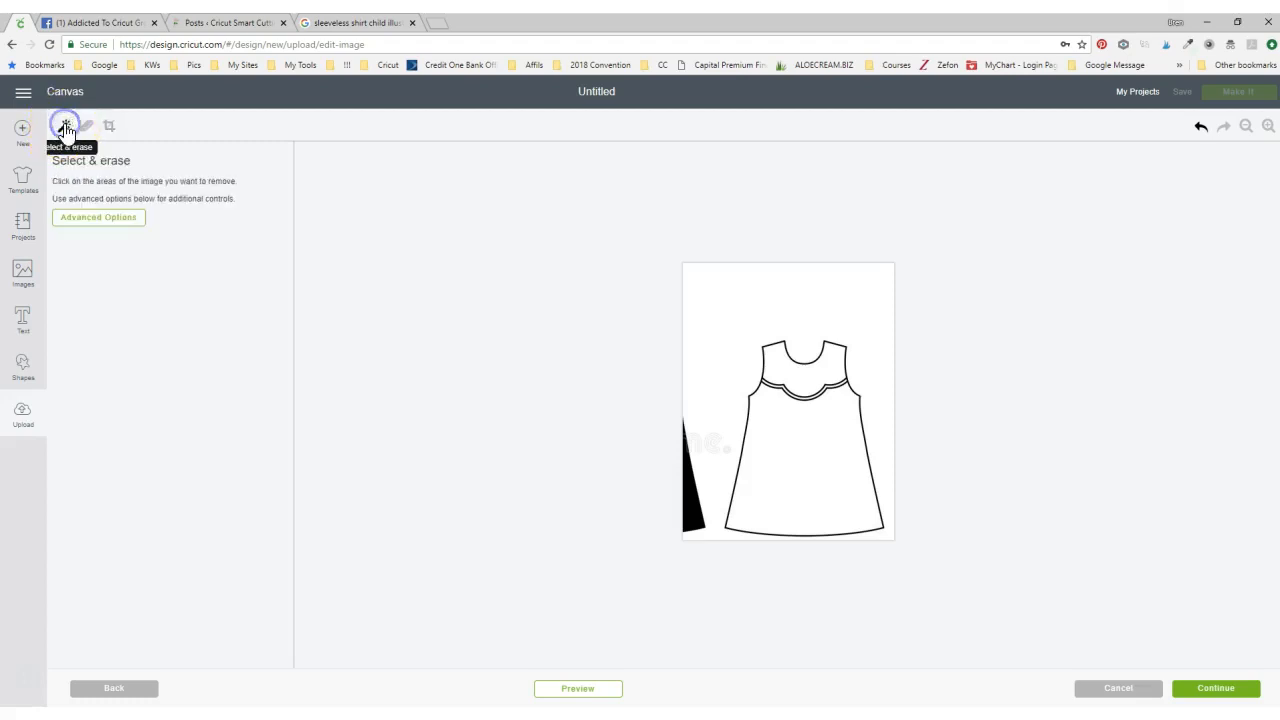
{"action": "left_click", "coordinate": [718, 320]}
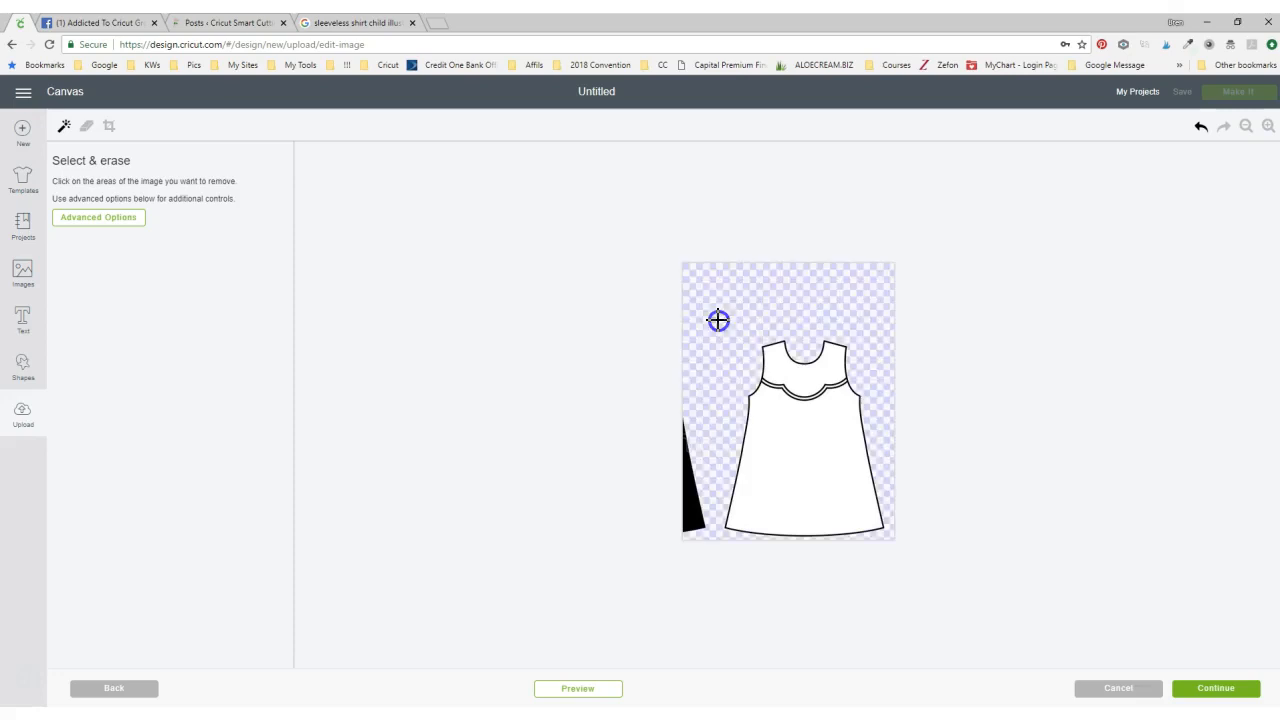
{"action": "left_click", "coordinate": [691, 510]}
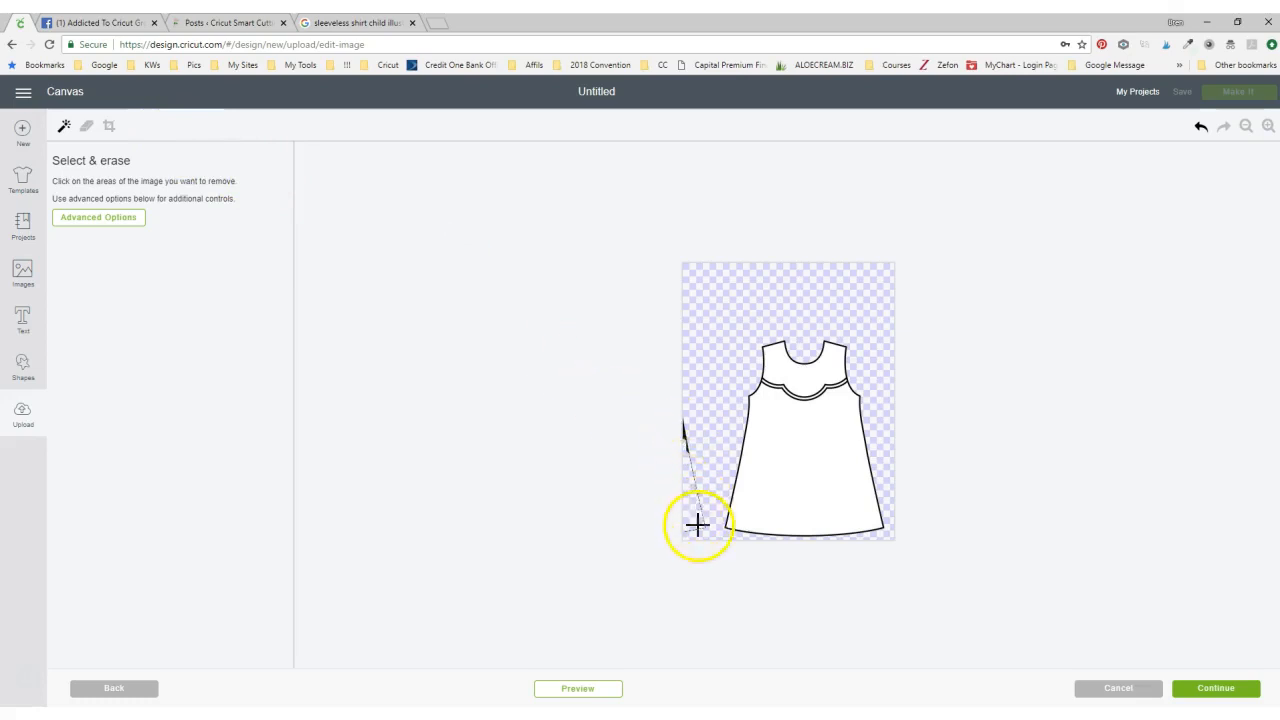
- Erase the double scalloped line across the dress's chest with the Erase tool at a fairly small eraser size
{"action": "left_click", "coordinate": [86, 130]}
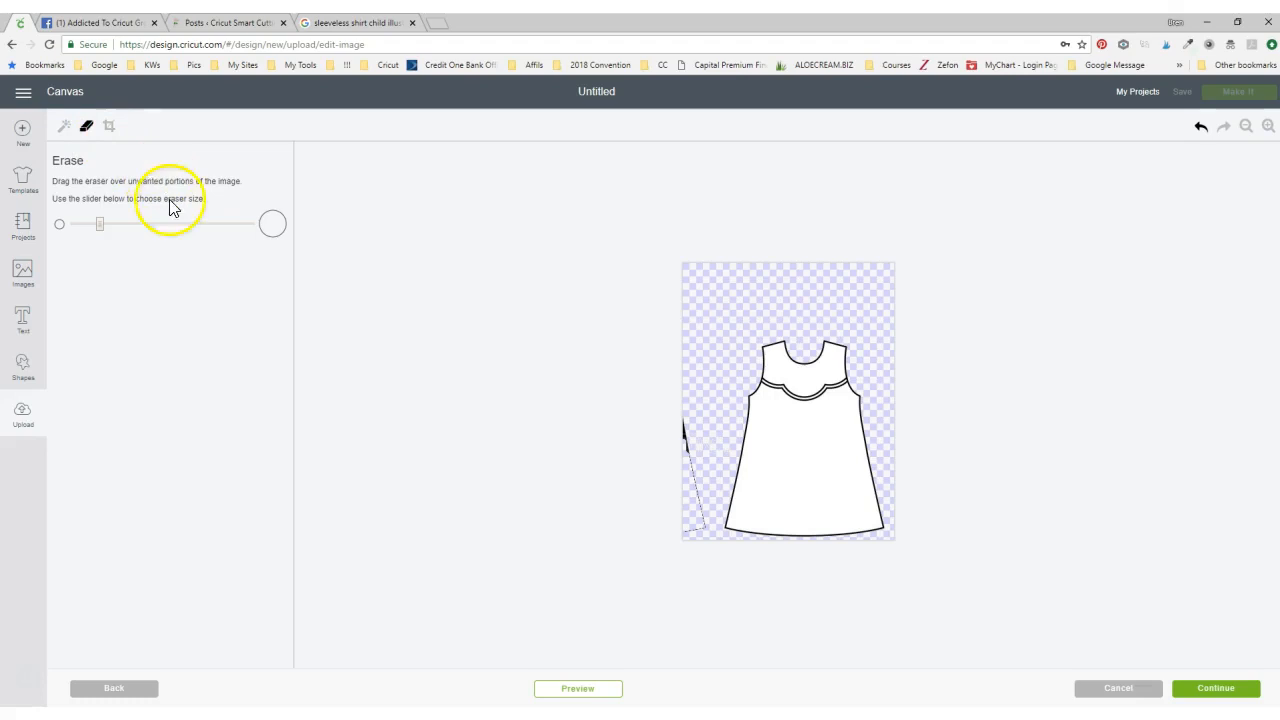
{"action": "left_click", "coordinate": [106, 229]}
{"action": "mouse_move", "coordinate": [700, 529]}
{"action": "left_mouse_down"}
{"action": "mouse_move", "coordinate": [671, 434]}
{"action": "mouse_move", "coordinate": [686, 420]}
{"action": "mouse_move", "coordinate": [691, 481]}
{"action": "left_mouse_up"}
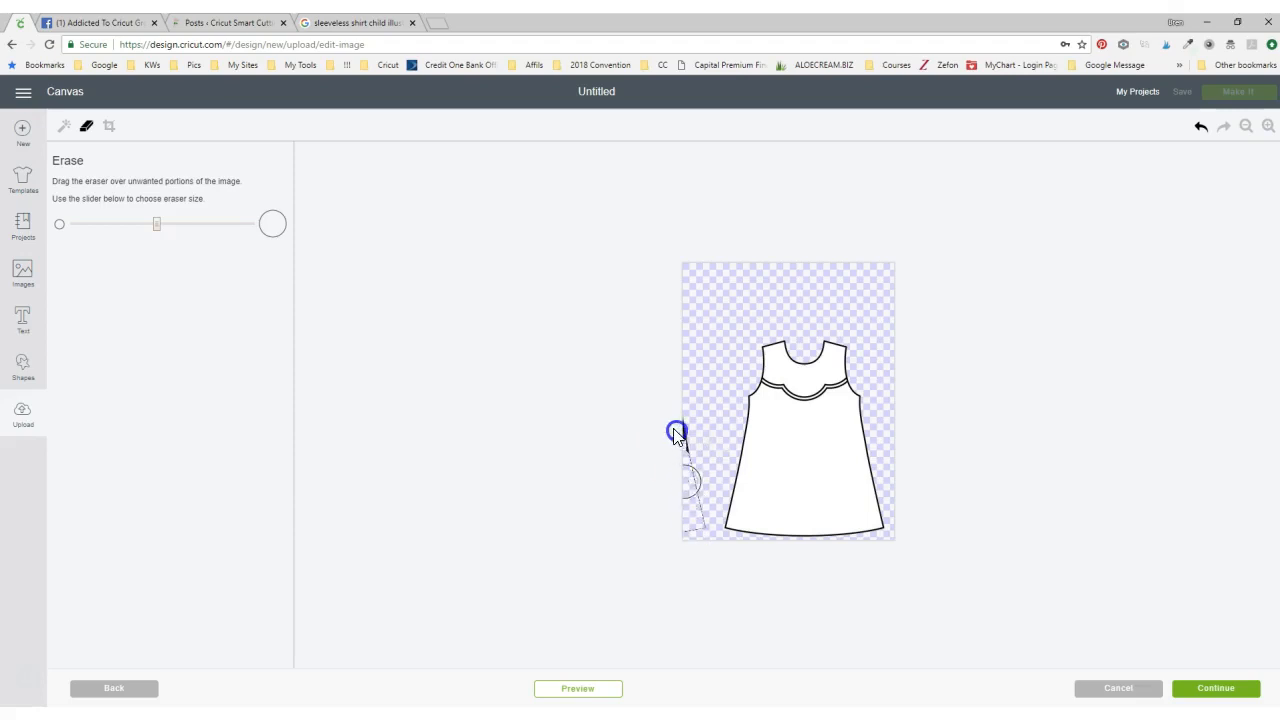
{"action": "left_click", "coordinate": [333, 287]}
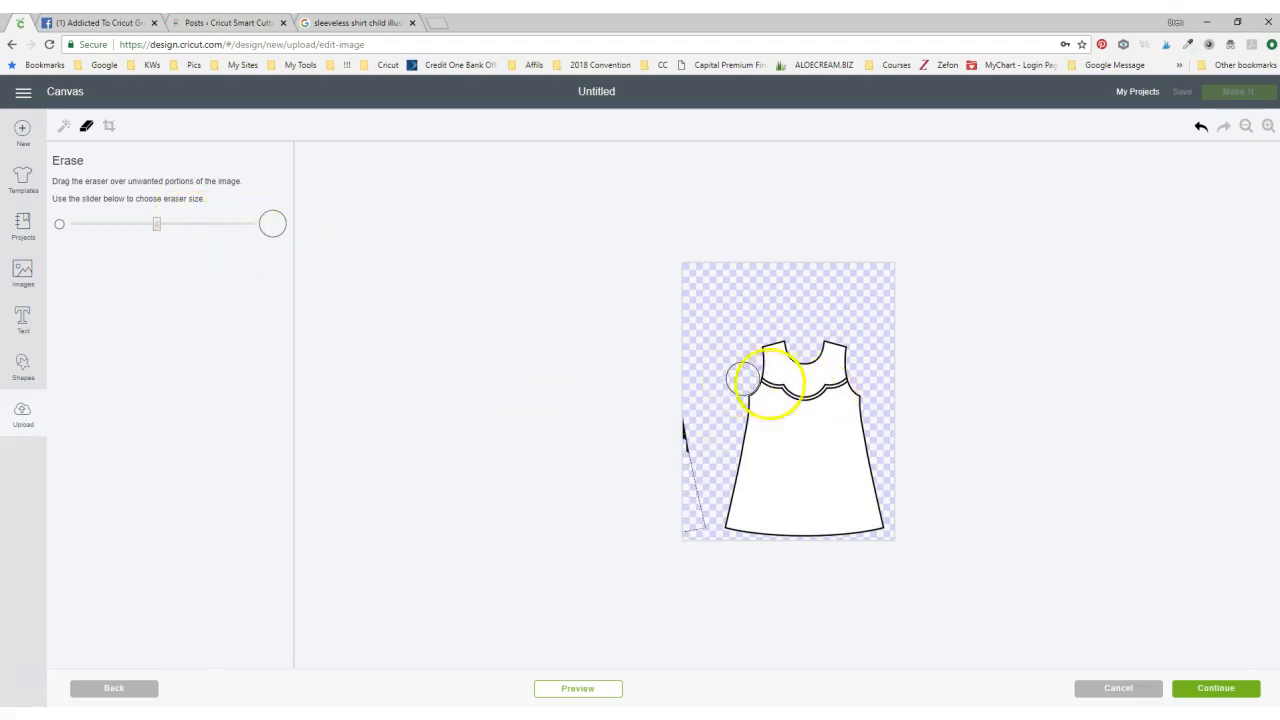
{"action": "left_click_drag", "start_coordinate": [157, 234], "coordinate": [119, 232]}
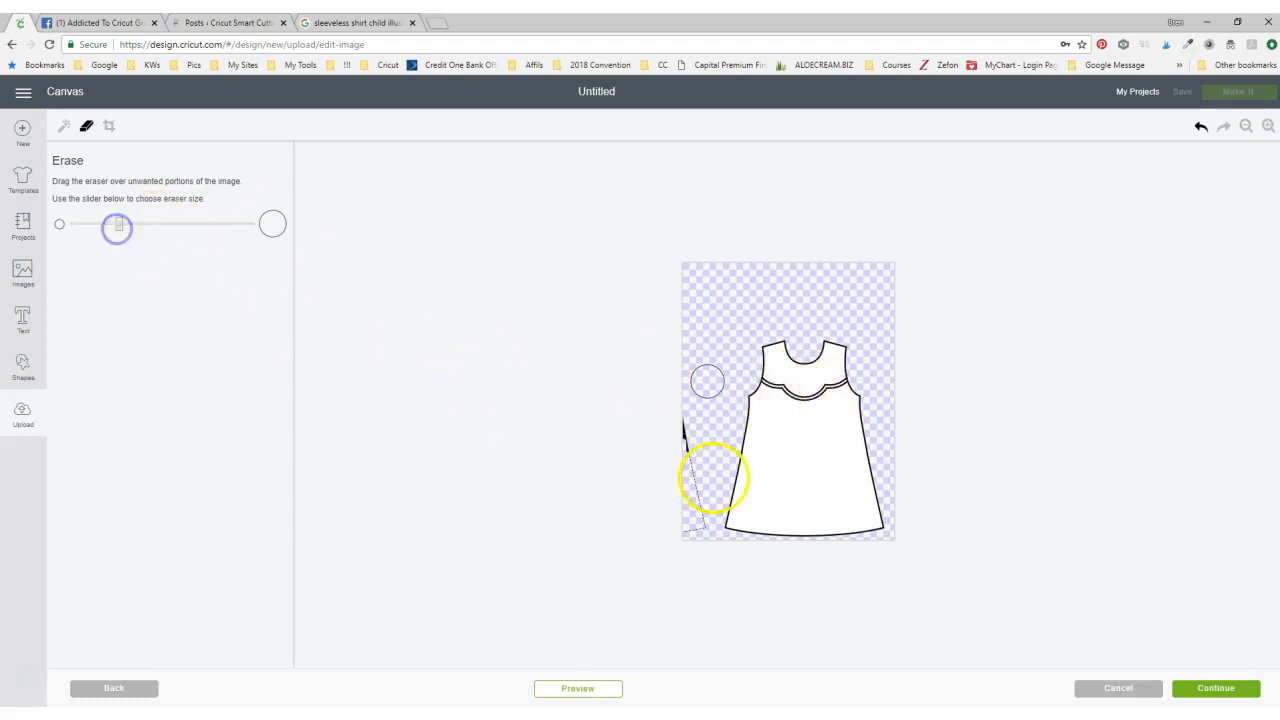
{"action": "left_click", "coordinate": [772, 388]}
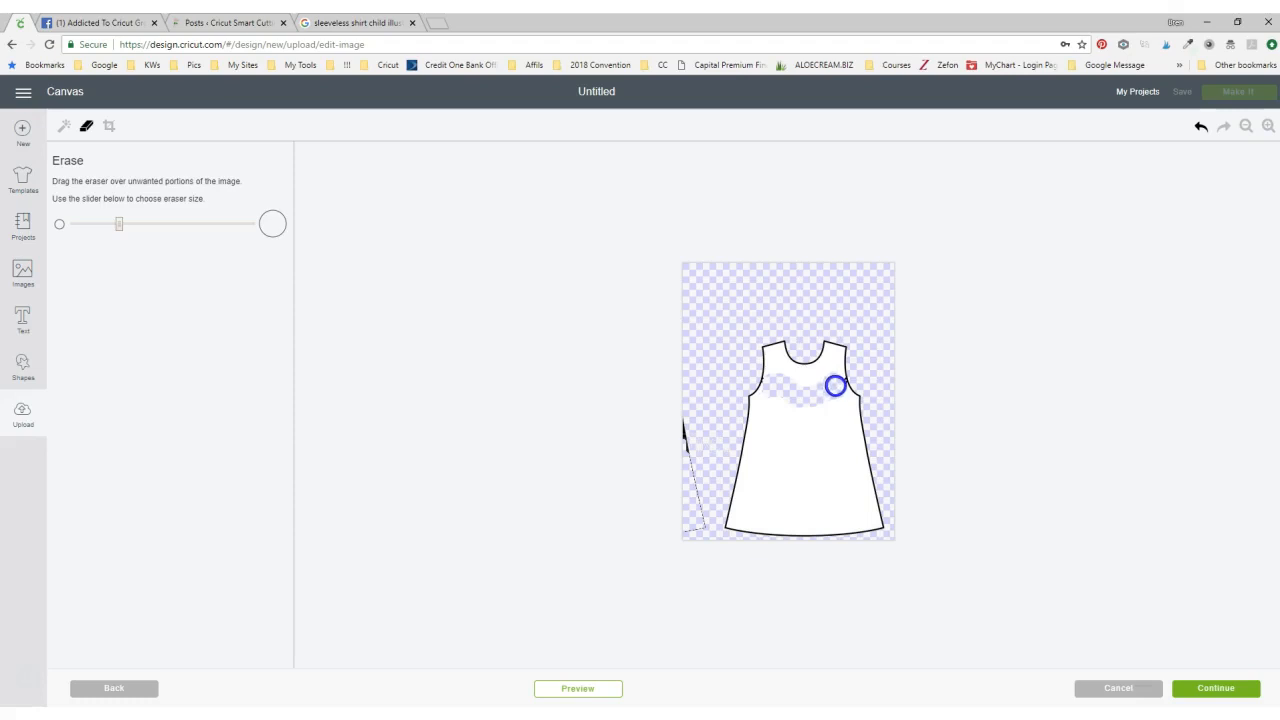
{"action": "left_click_drag", "start_coordinate": [835, 382], "coordinate": [836, 384]}
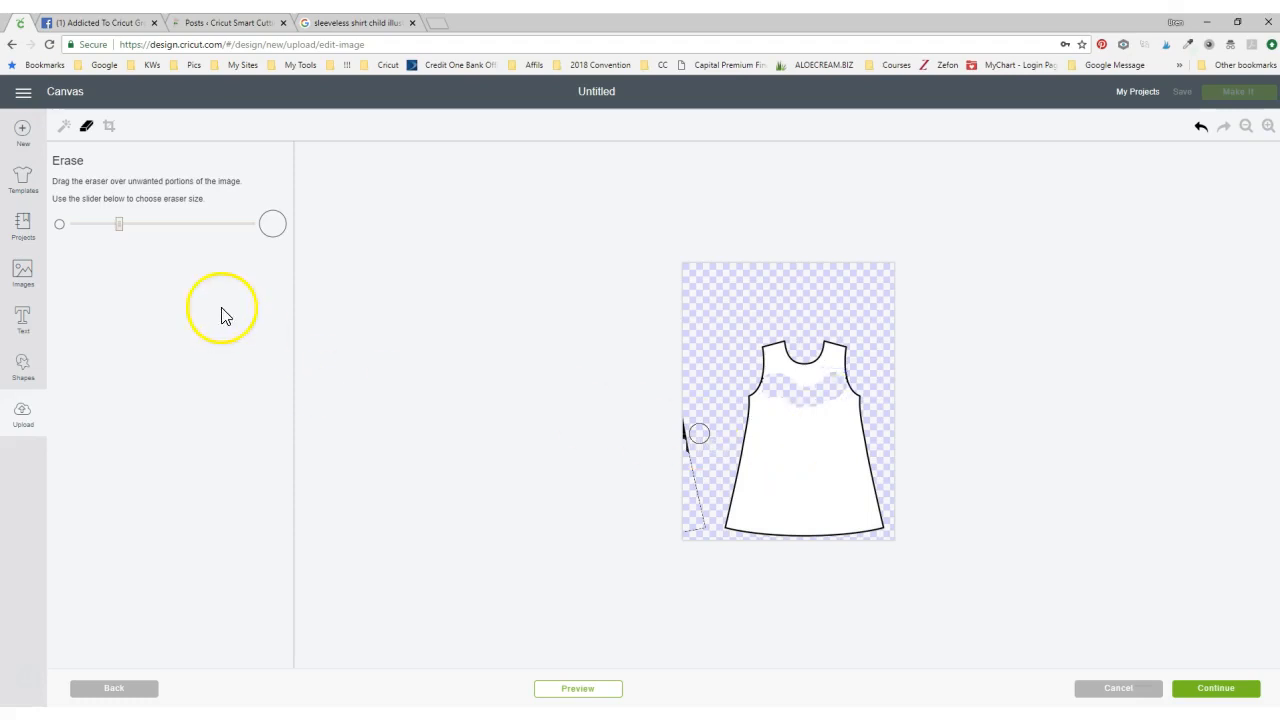
- Remove the white fill from the dress's skirt and upper part with Select & erase, keeping only the black outline
{"action": "left_click", "coordinate": [63, 136]}
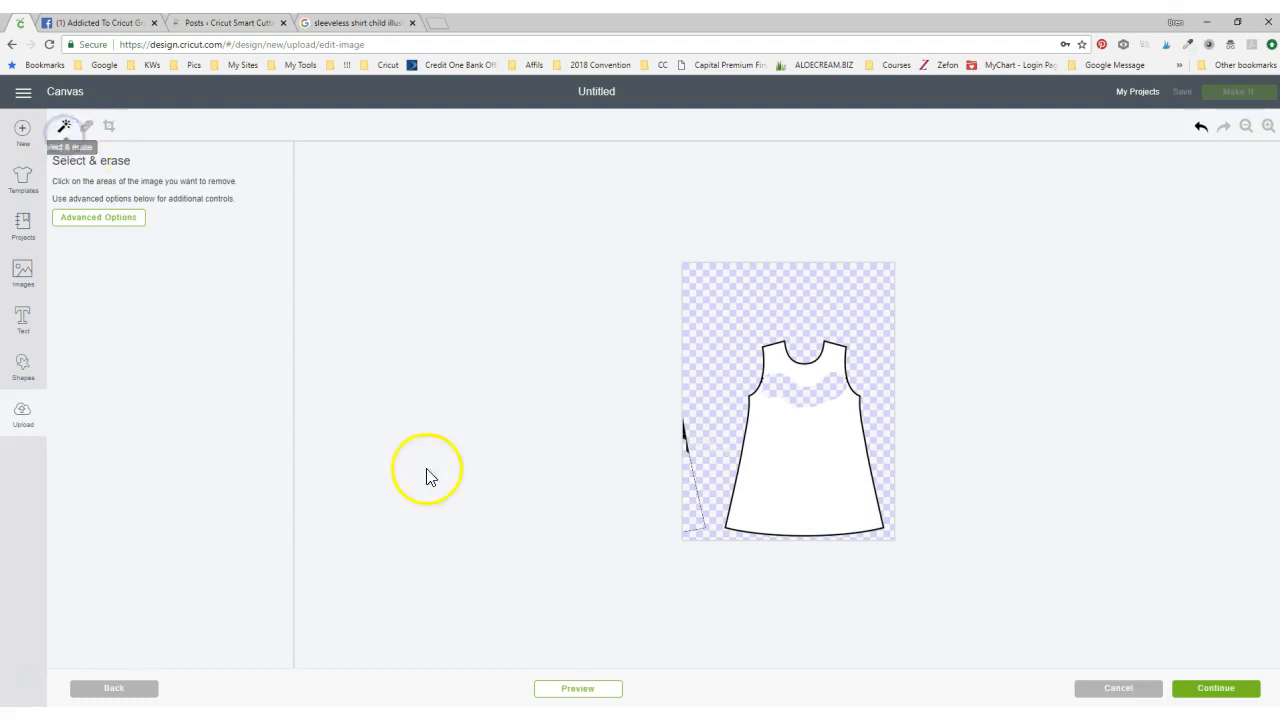
{"action": "left_click", "coordinate": [775, 497]}
{"action": "left_click", "coordinate": [780, 370]}
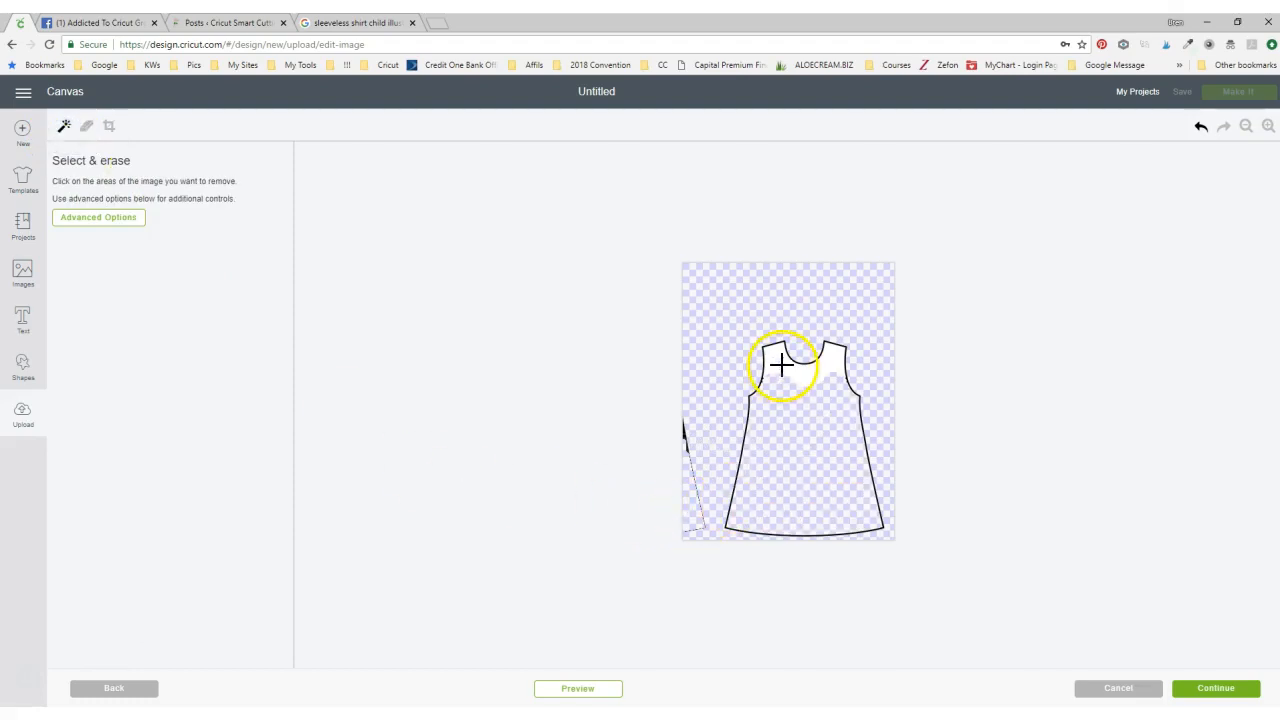
{"action": "left_click", "coordinate": [457, 500]}
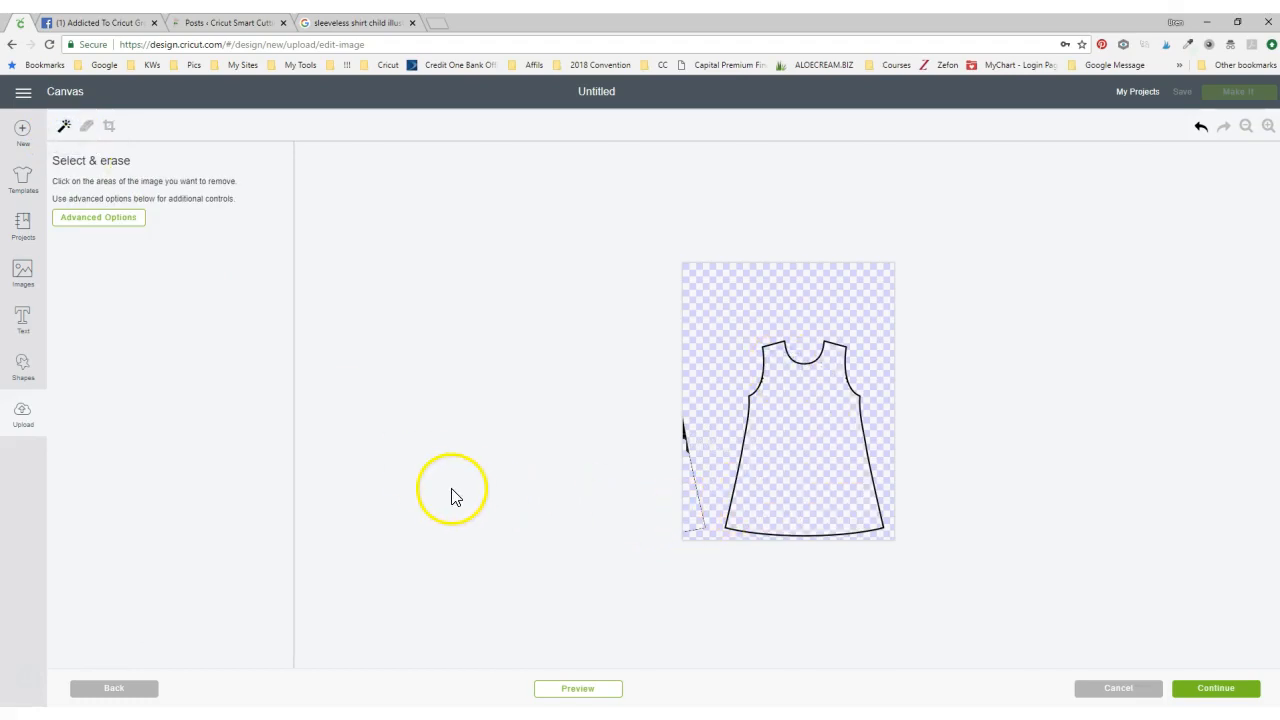
- Finish the cleanup and save the dress outline as a cut image named "kids shirt"
{"action": "left_click", "coordinate": [1216, 690]}
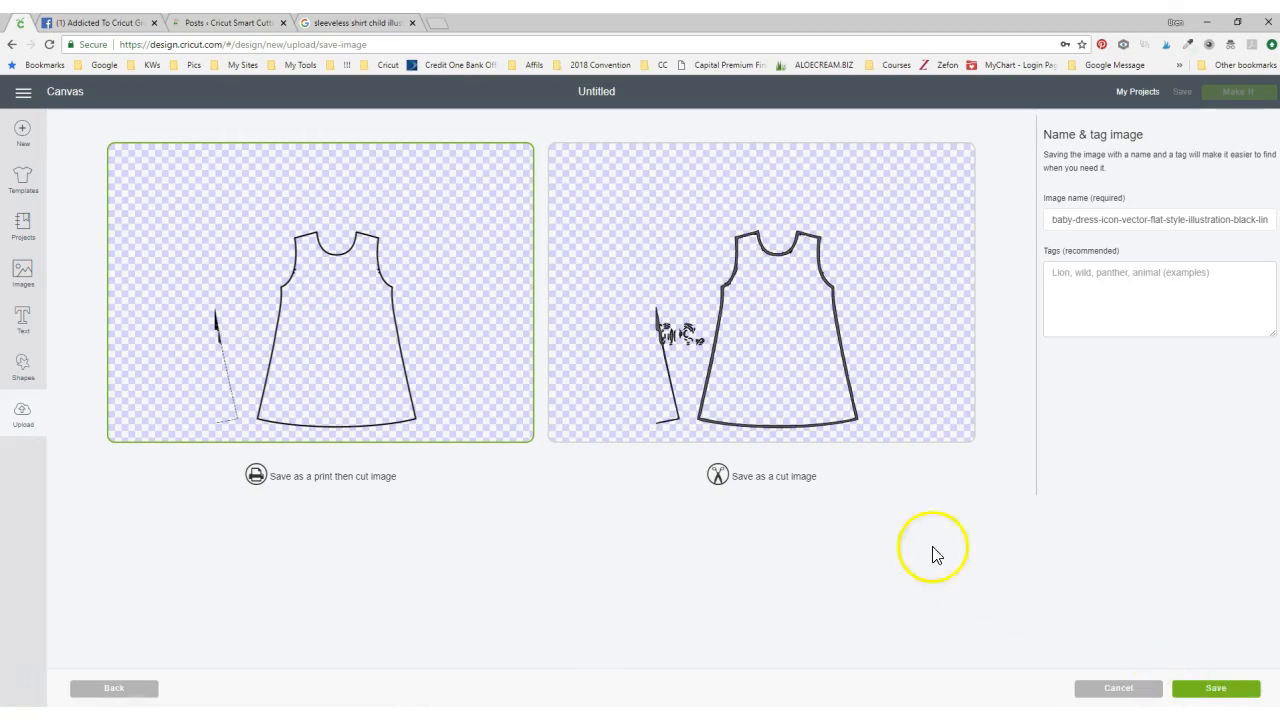
{"action": "left_click", "coordinate": [754, 366]}
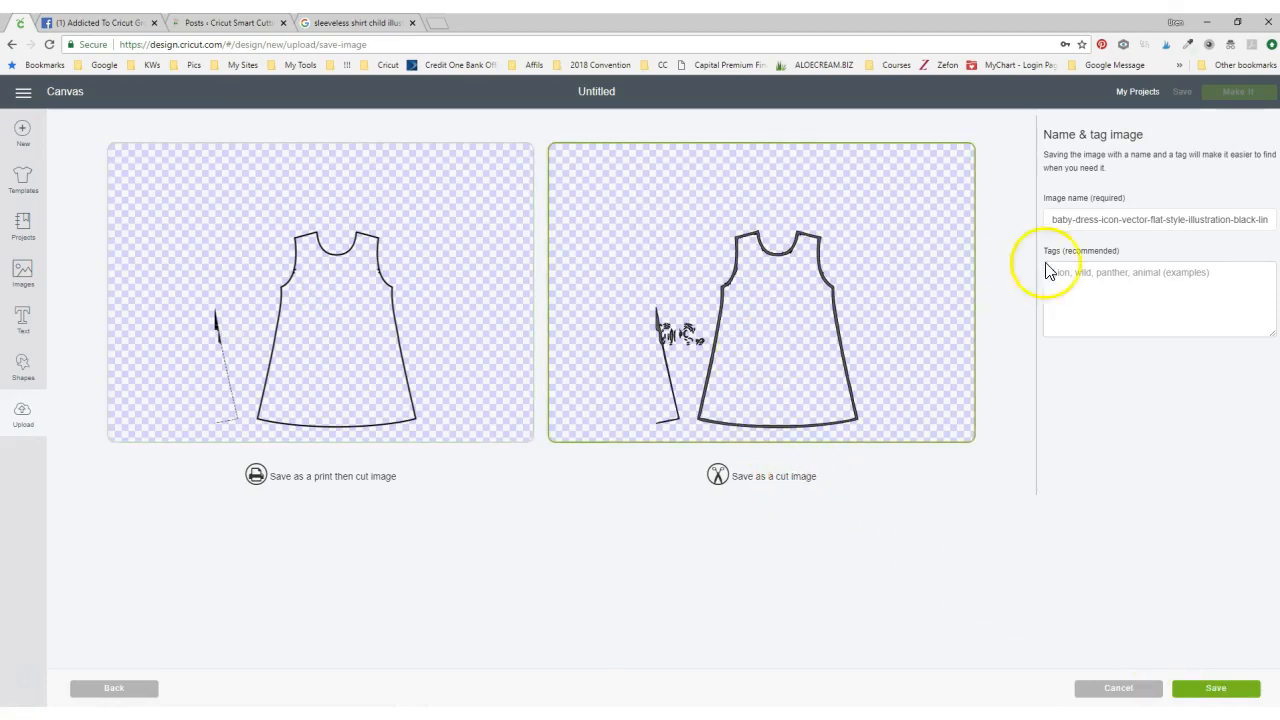
{"action": "left_click_drag", "start_coordinate": [1054, 219], "coordinate": [1270, 219]}
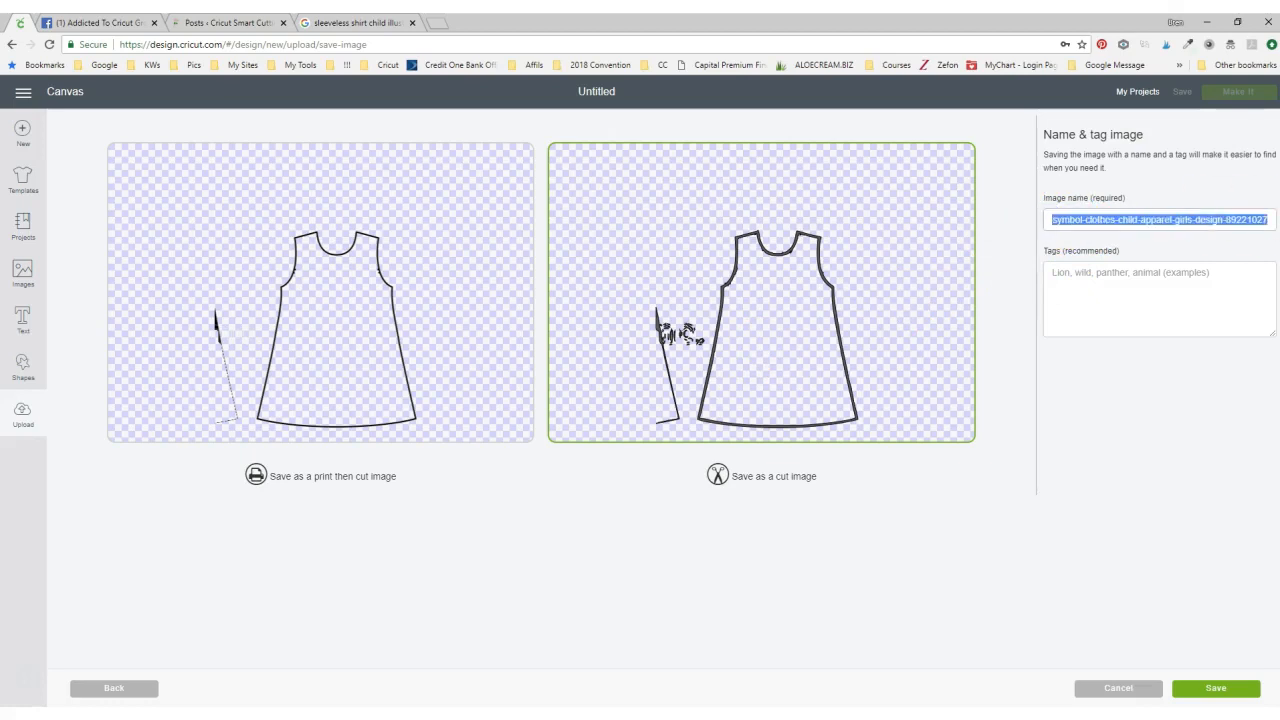
{"action": "type", "text": "kids shirt"}
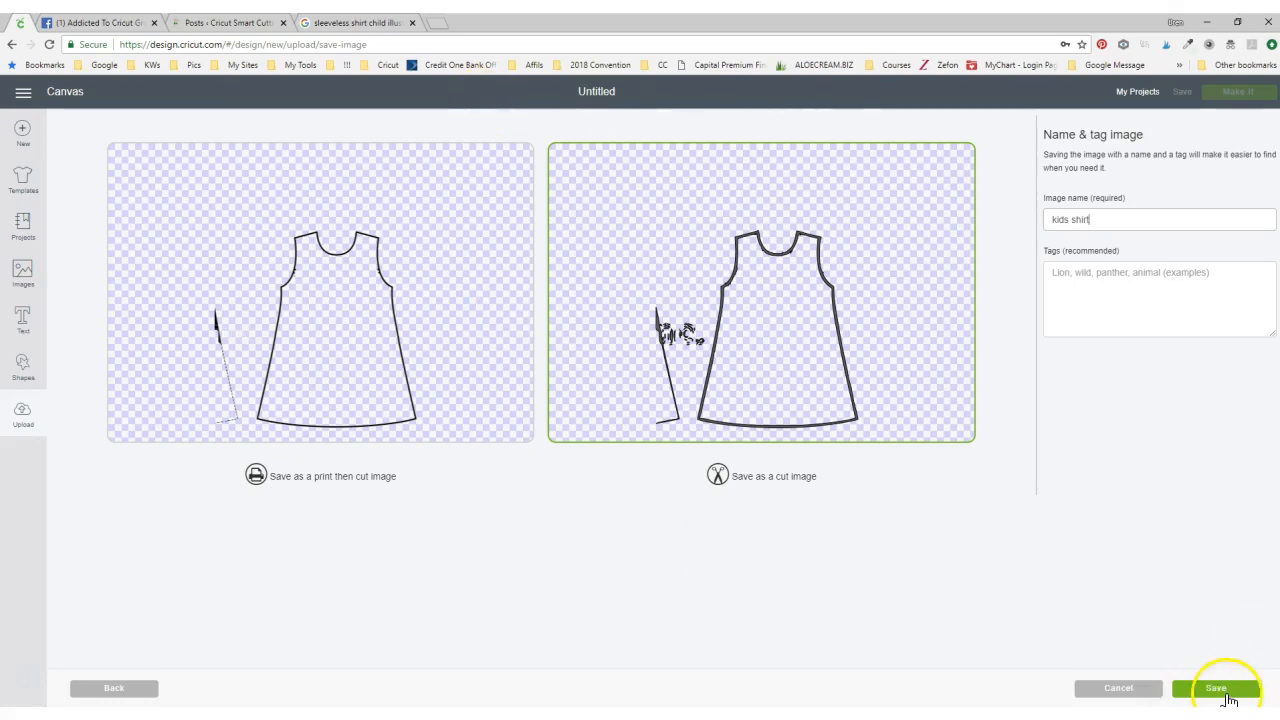
{"action": "left_click", "coordinate": [1226, 692]}
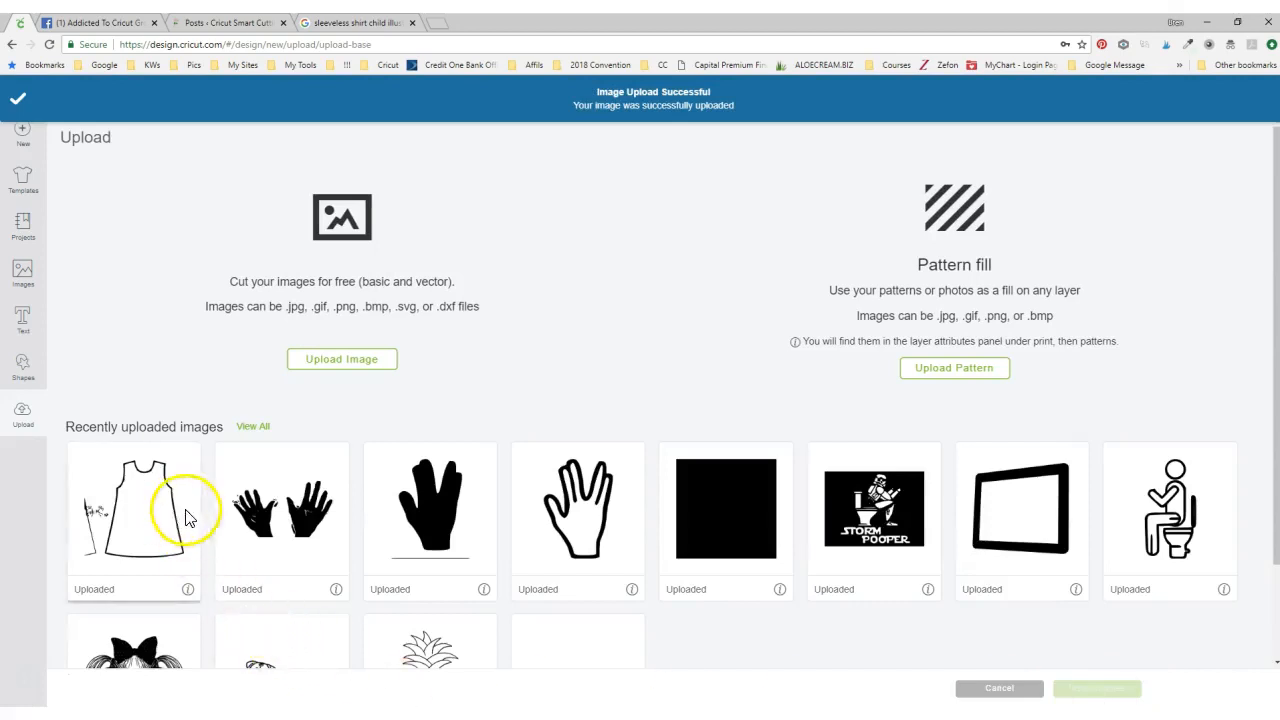
- Insert the newly uploaded dress image on the canvas, enlarge it to about 7 inches wide and move it towards the canvas's middle
{"action": "scroll", "coordinate": [770, 525], "scroll_direction": "down", "scroll_amount": 2}
{"action": "scroll", "coordinate": [778, 533], "scroll_direction": "up", "scroll_amount": 2}
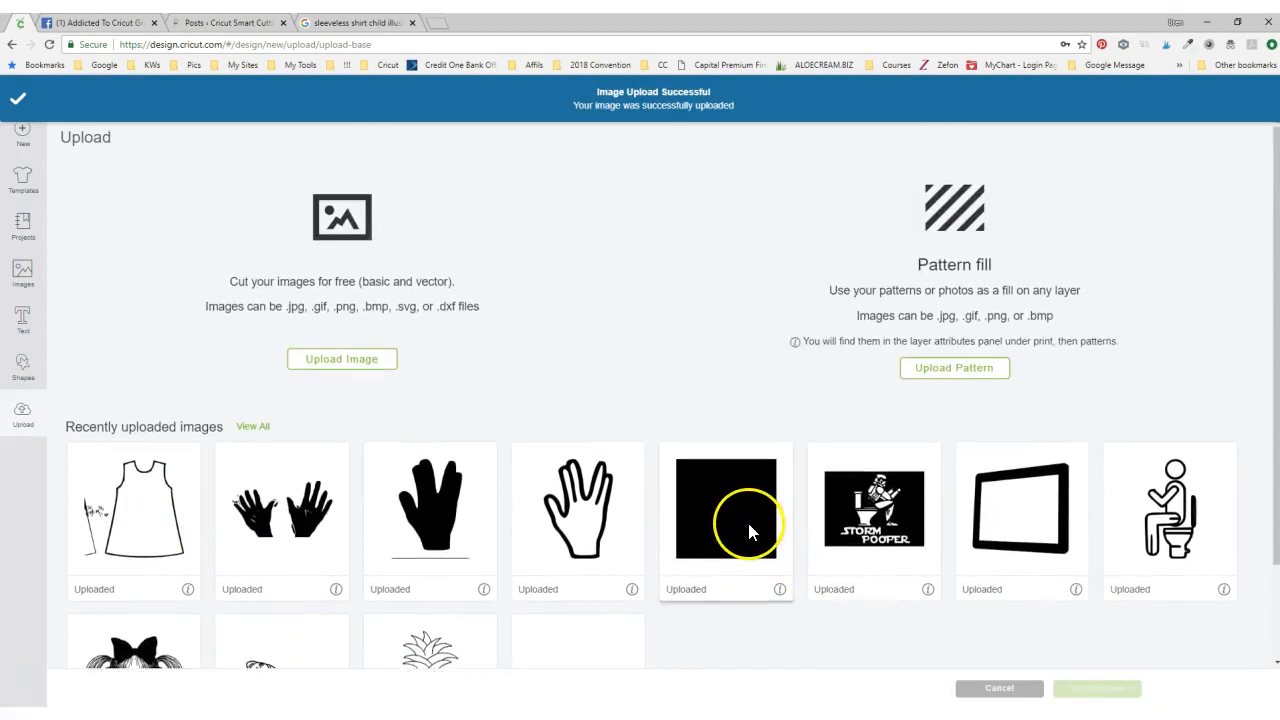
{"action": "left_click", "coordinate": [135, 538]}
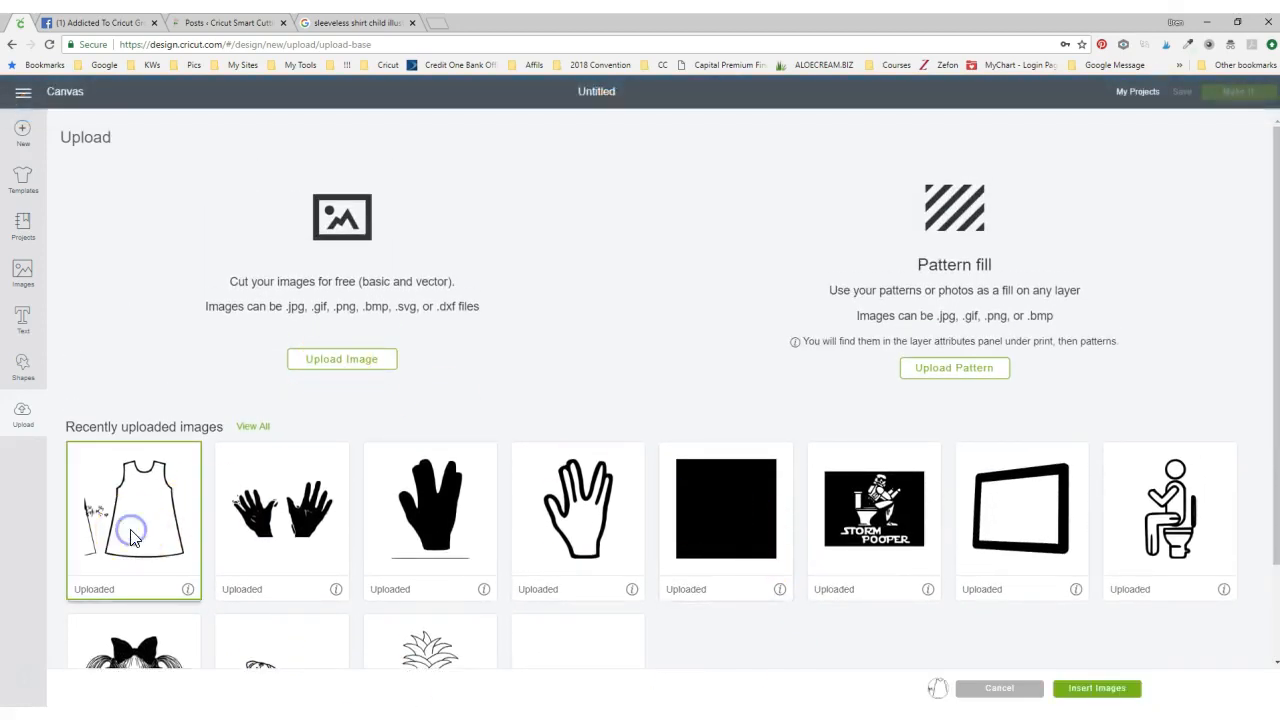
{"action": "left_click", "coordinate": [1106, 689]}
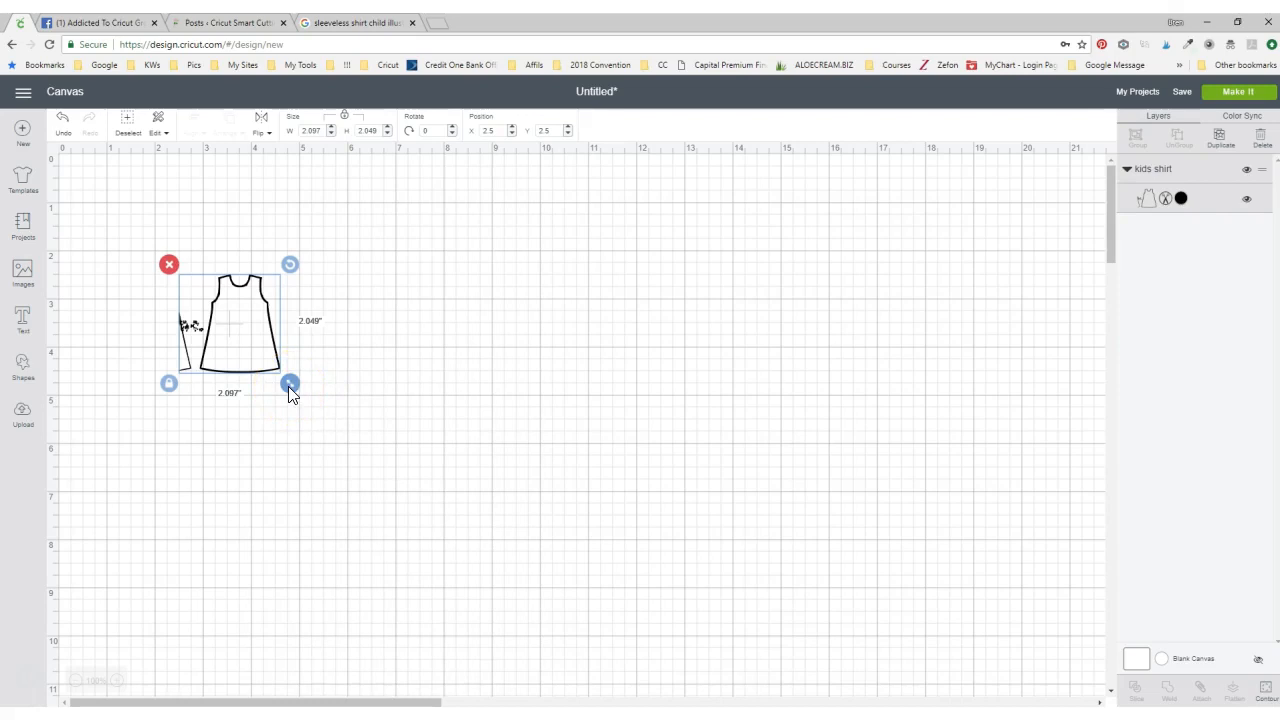
{"action": "left_click_drag", "start_coordinate": [288, 386], "coordinate": [525, 647]}
{"action": "left_click_drag", "start_coordinate": [309, 471], "coordinate": [563, 429]}
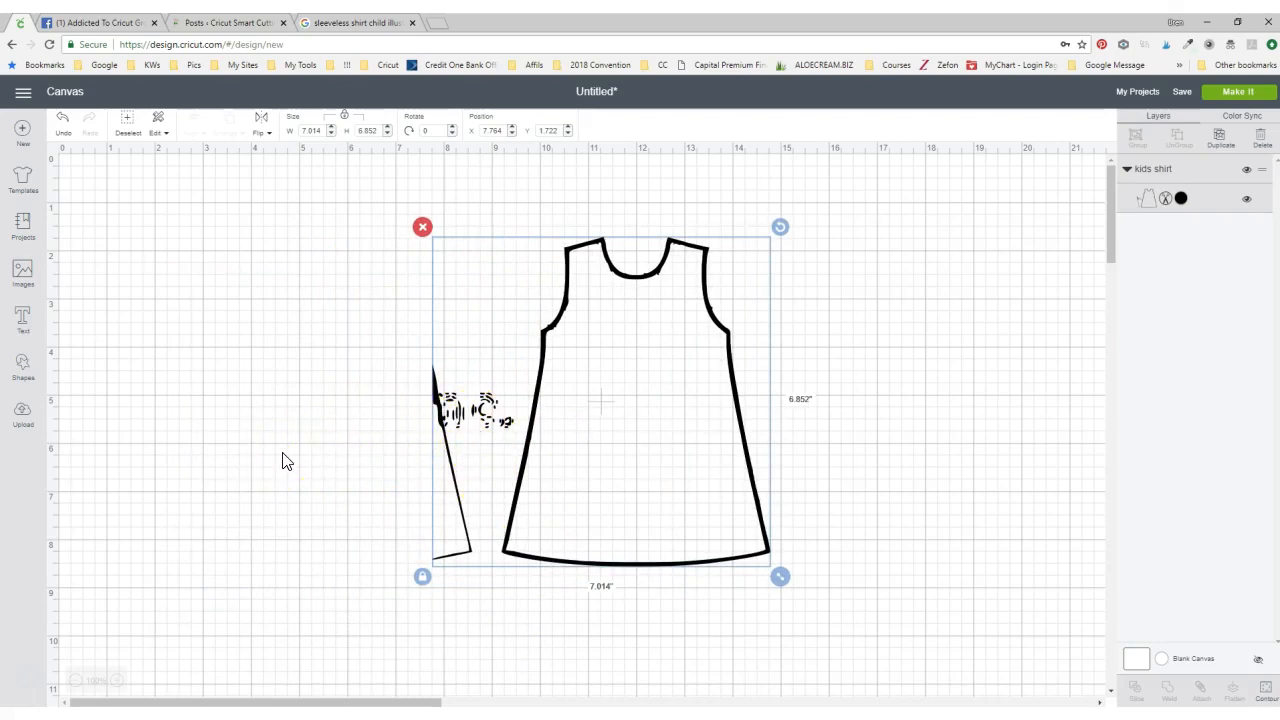
- Add a square shape beside the dress and rotate it about 15 degrees clockwise
{"action": "left_click", "coordinate": [21, 362]}
{"action": "left_click", "coordinate": [78, 278]}
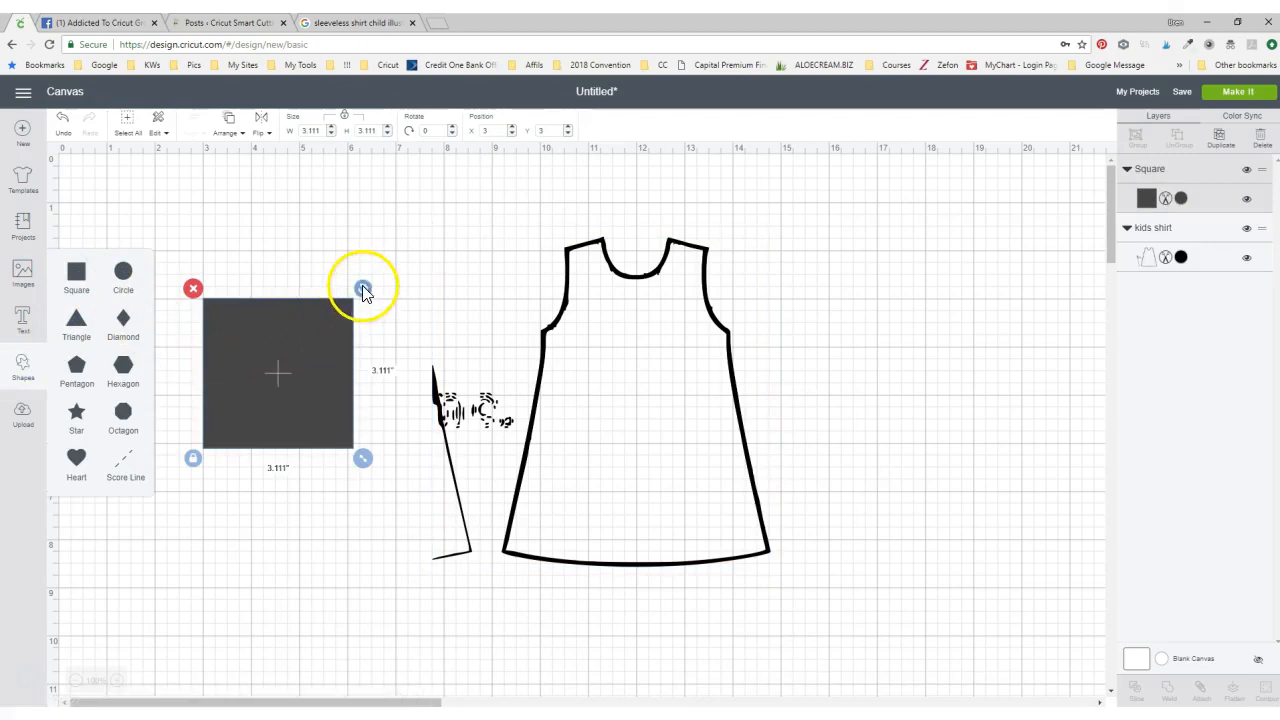
{"action": "left_click_drag", "start_coordinate": [364, 291], "coordinate": [383, 310]}
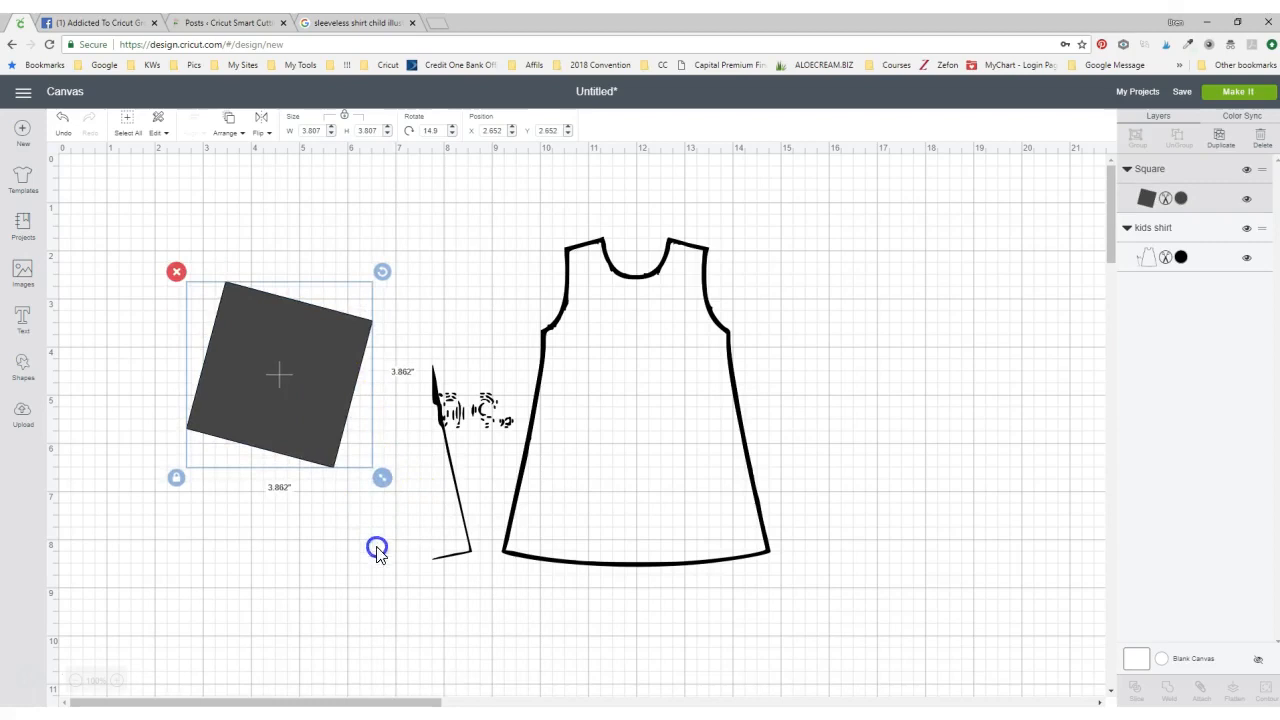
- Unlock the square's proportions, stretch it to about 4.1 by 5.8 inches and place it over the stray marks beside the dress
{"action": "left_click_drag", "start_coordinate": [376, 545], "coordinate": [394, 659]}
{"action": "left_click", "coordinate": [176, 498]}
{"action": "left_click_drag", "start_coordinate": [398, 494], "coordinate": [386, 567]}
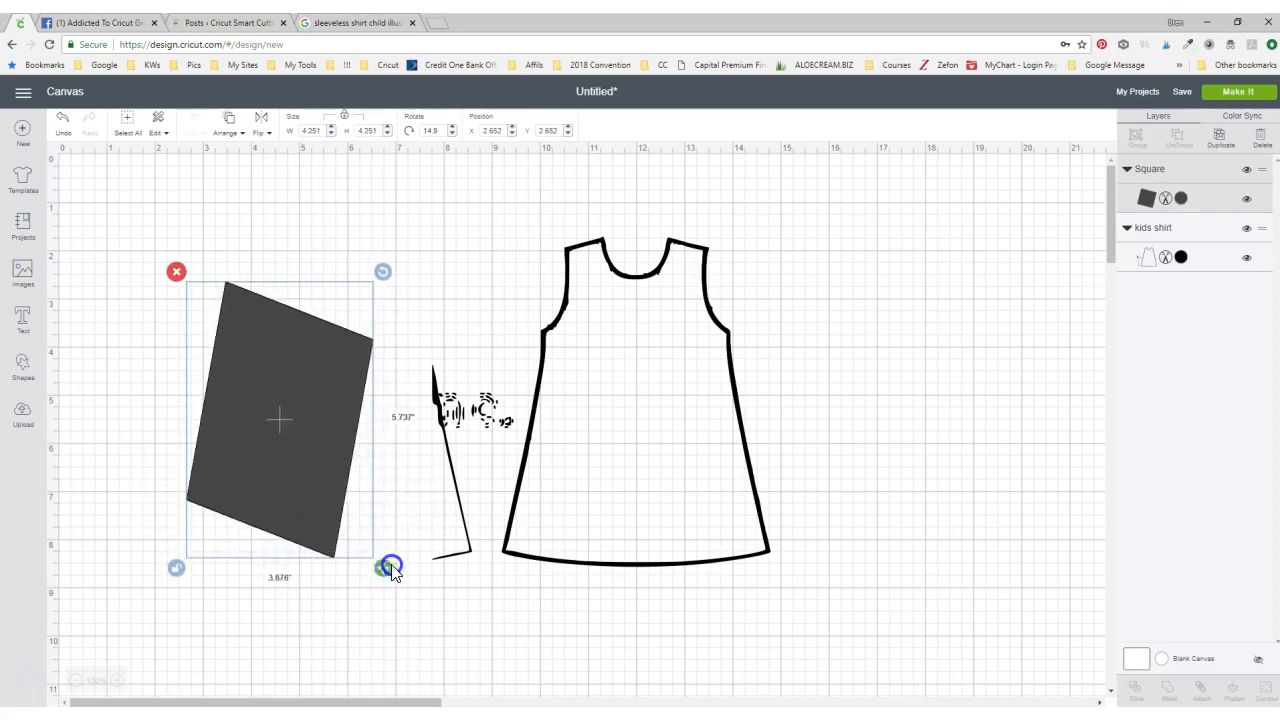
{"action": "left_click_drag", "start_coordinate": [312, 510], "coordinate": [451, 548]}
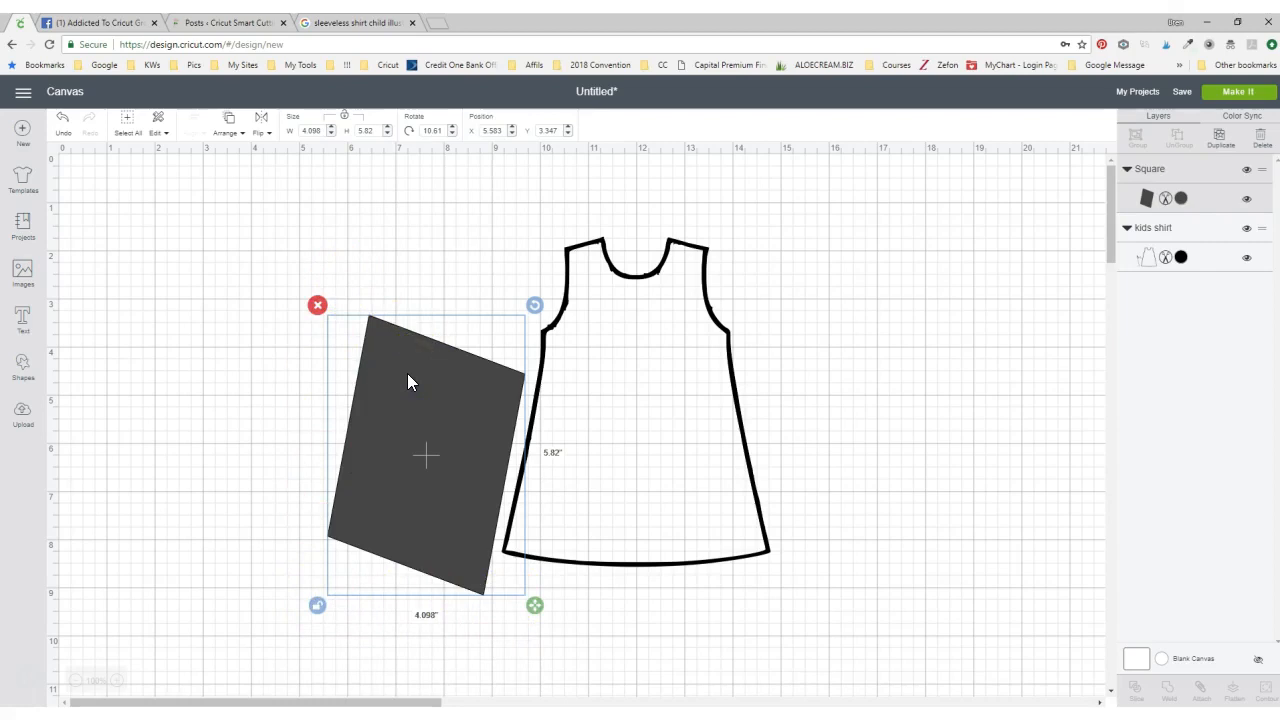
- Slice the dress image with the tilted square, then delete the square and both copies of the sliced-off stray marks
{"action": "left_click", "coordinate": [630, 393], "text": "shift"}
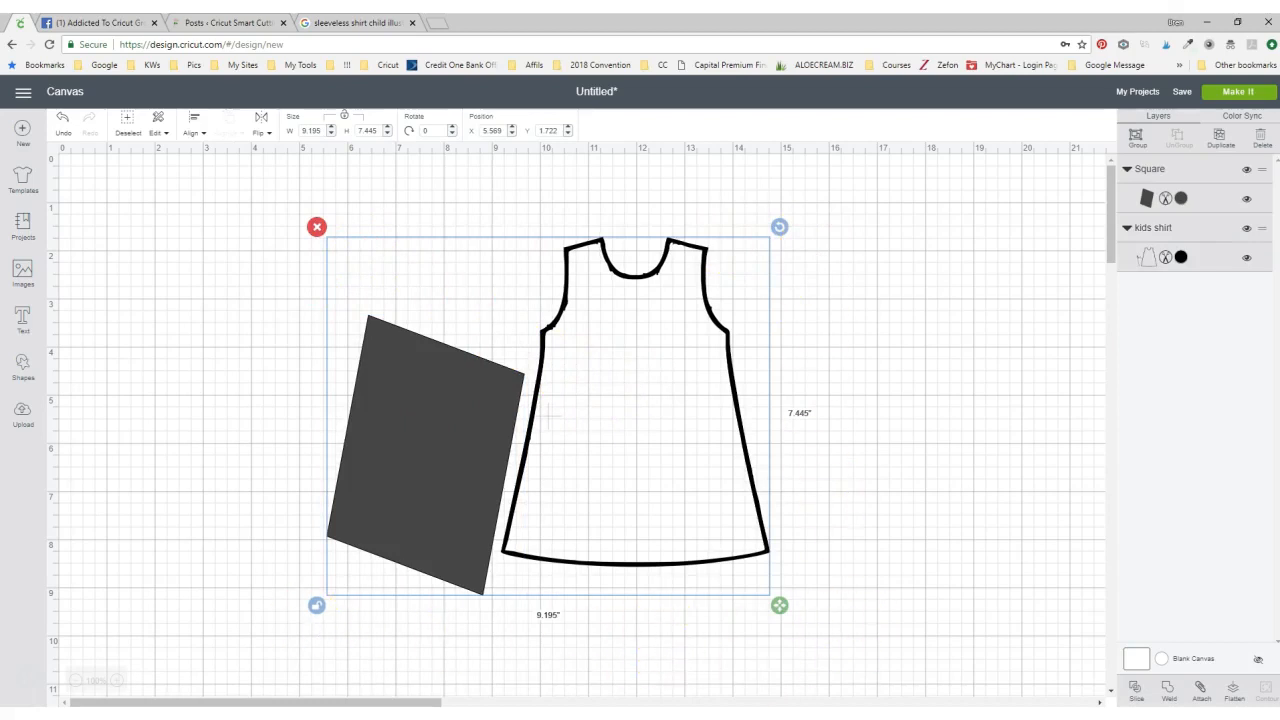
{"action": "left_click", "coordinate": [1137, 697]}
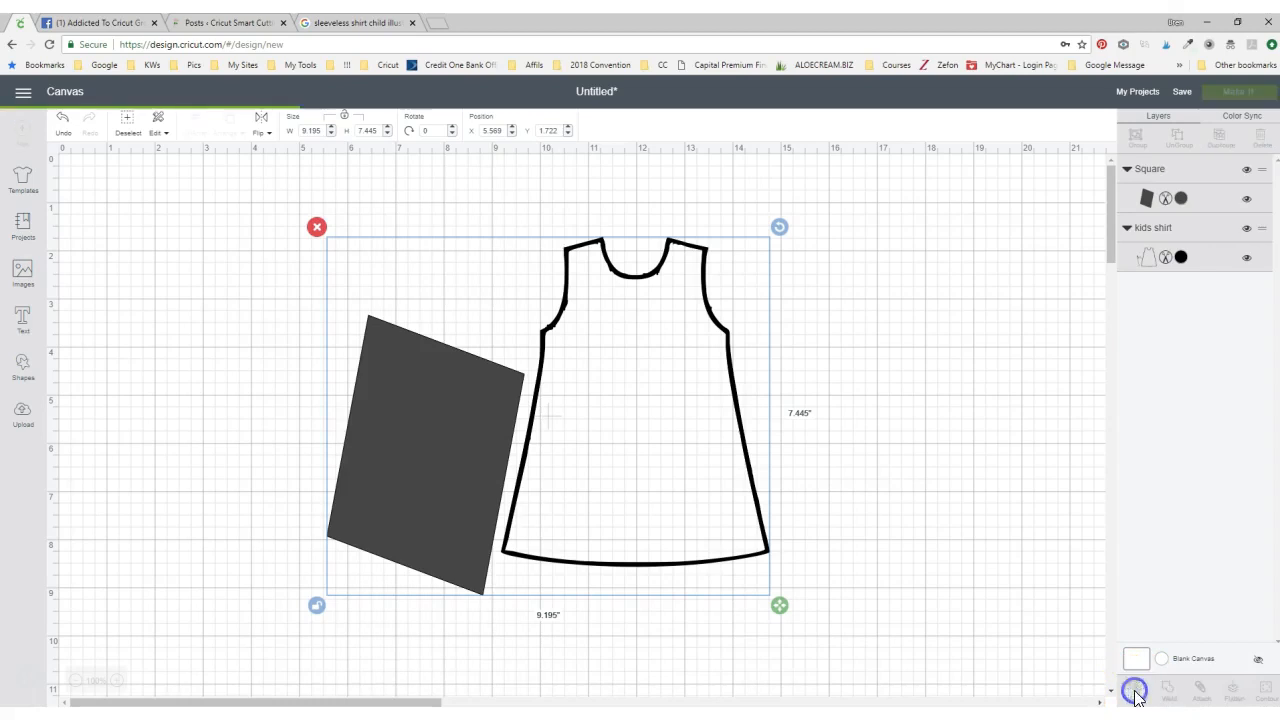
{"action": "left_click", "coordinate": [406, 371]}
{"action": "left_click", "coordinate": [314, 302]}
{"action": "left_click", "coordinate": [422, 414]}
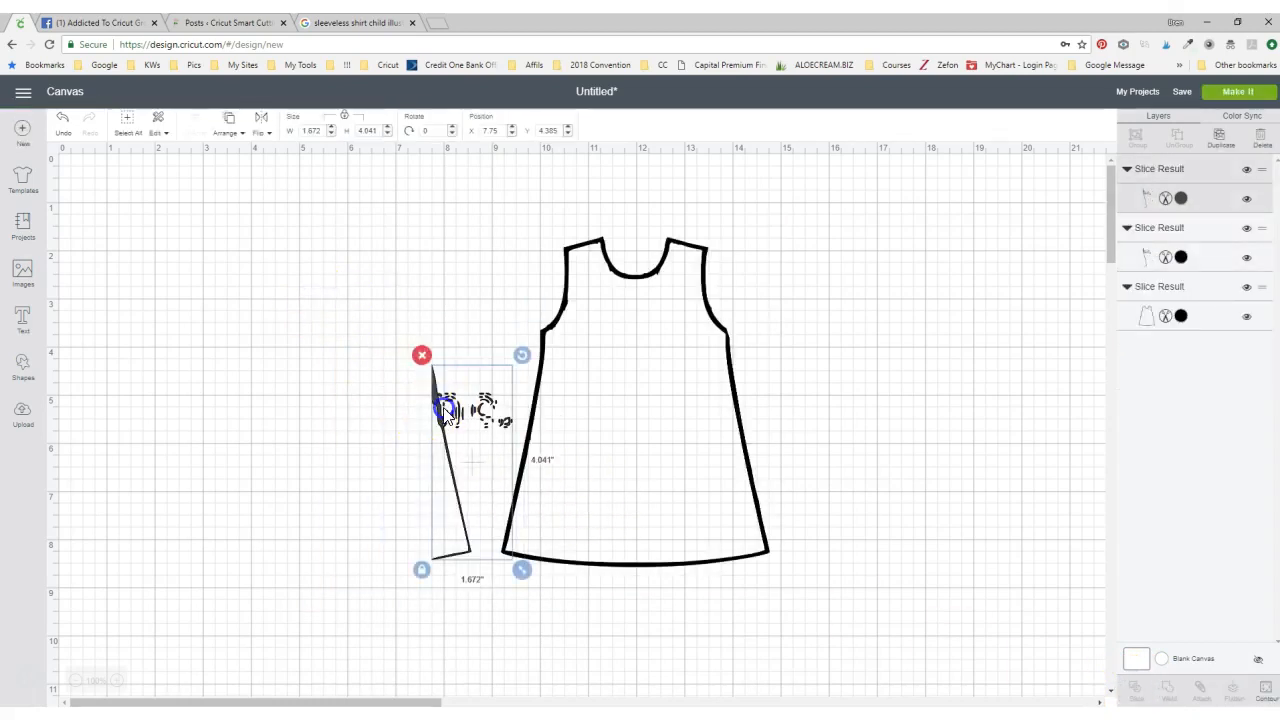
{"action": "left_click", "coordinate": [423, 357]}
{"action": "left_click", "coordinate": [452, 420]}
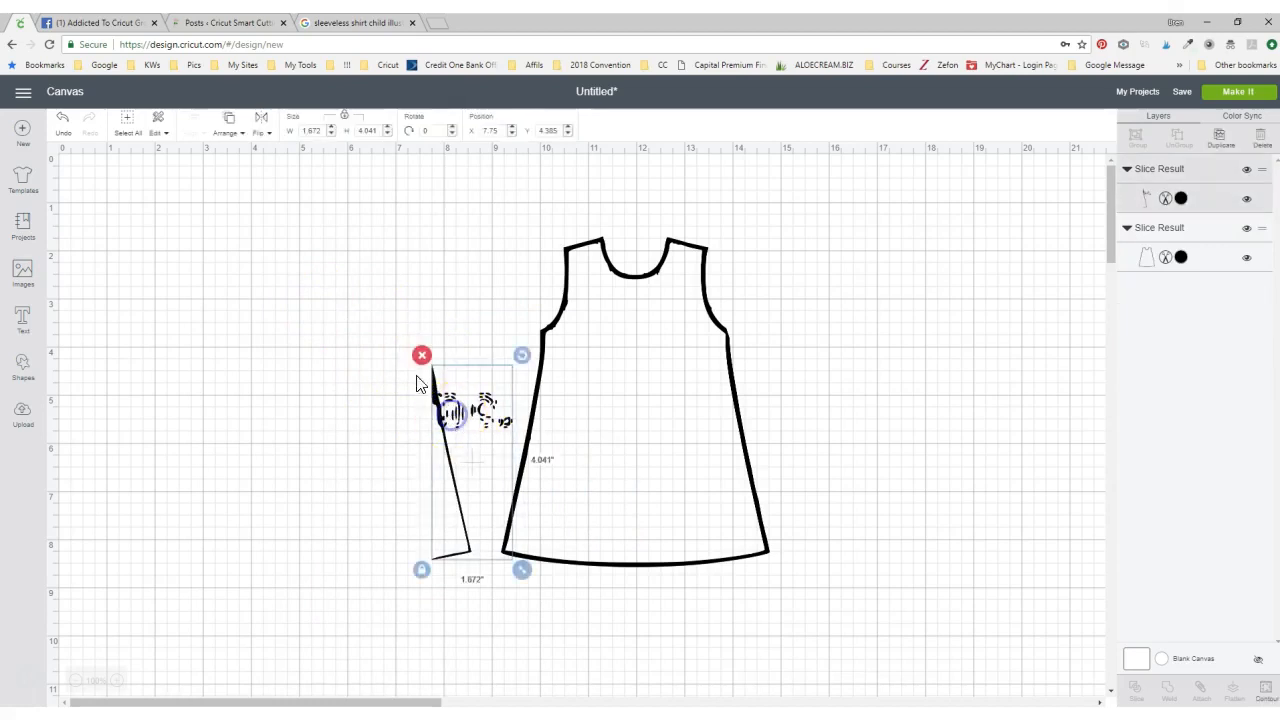
{"action": "left_click", "coordinate": [423, 357]}
{"action": "left_click", "coordinate": [333, 406]}
- Reposition the cleaned dress outline on the canvas and enlarge it to about 6.1 by 7.5 inches
{"action": "left_click_drag", "start_coordinate": [611, 423], "coordinate": [505, 418]}
{"action": "left_click_drag", "start_coordinate": [670, 573], "coordinate": [692, 612]}
{"action": "left_click", "coordinate": [505, 500]}
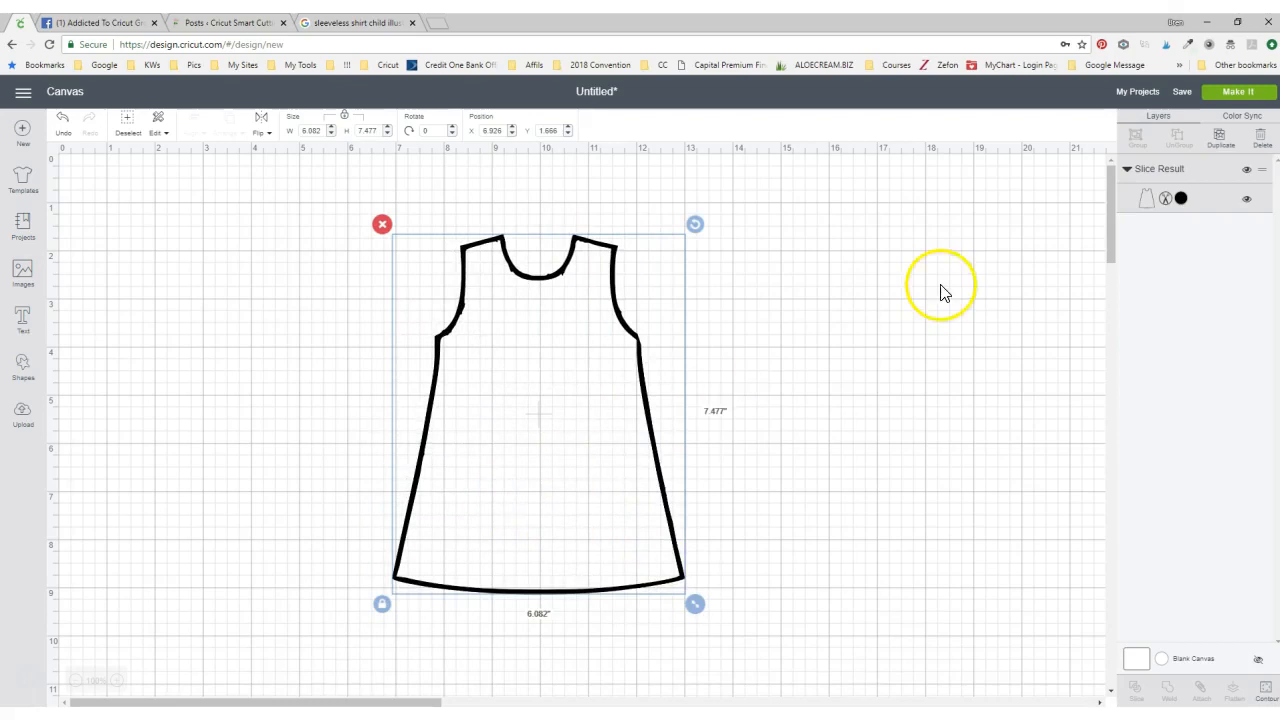
- Check the dress outline's layer attributes and send the project to the mat preview for cutting
{"action": "left_click", "coordinate": [1181, 200]}
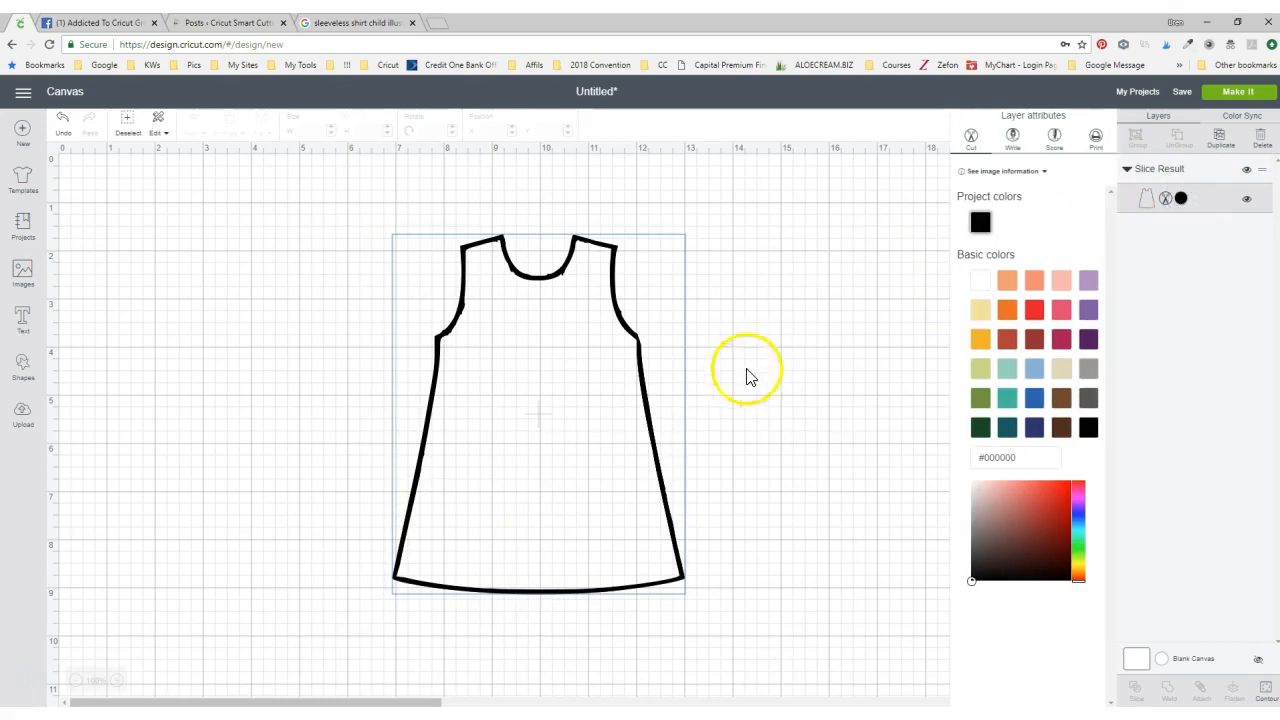
{"action": "left_click", "coordinate": [862, 284]}
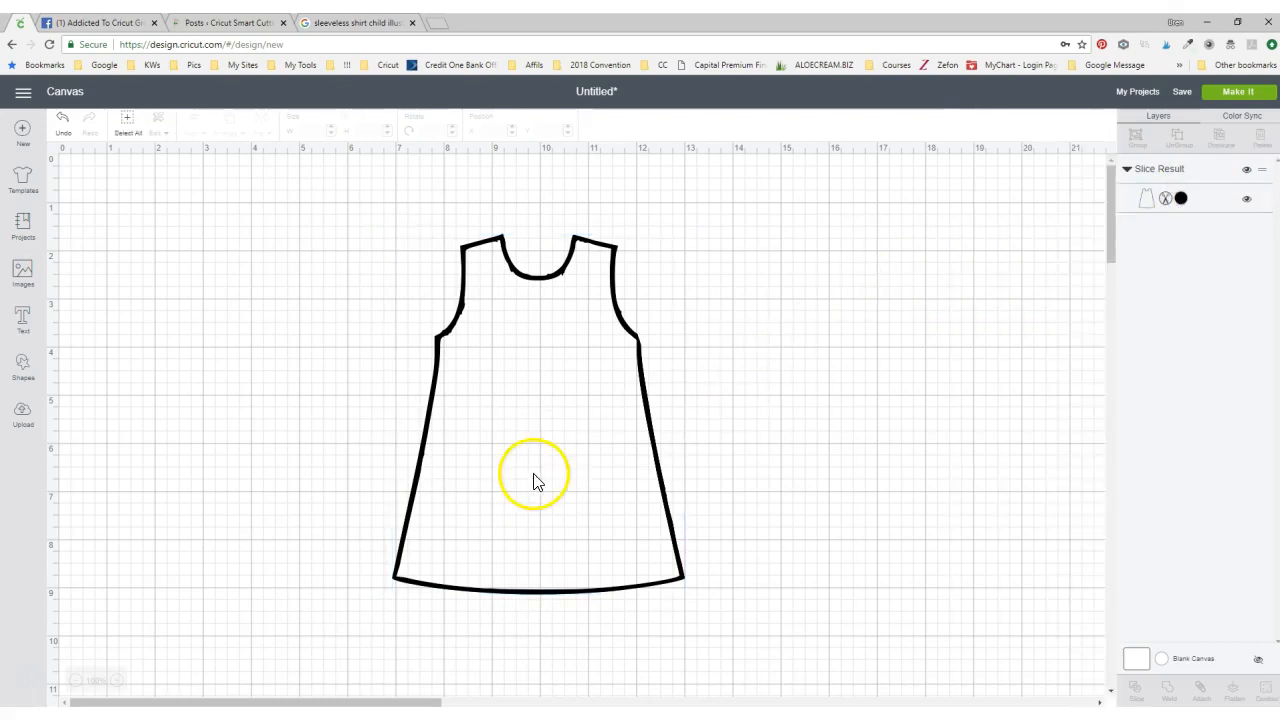
{"action": "left_click", "coordinate": [1233, 95]}
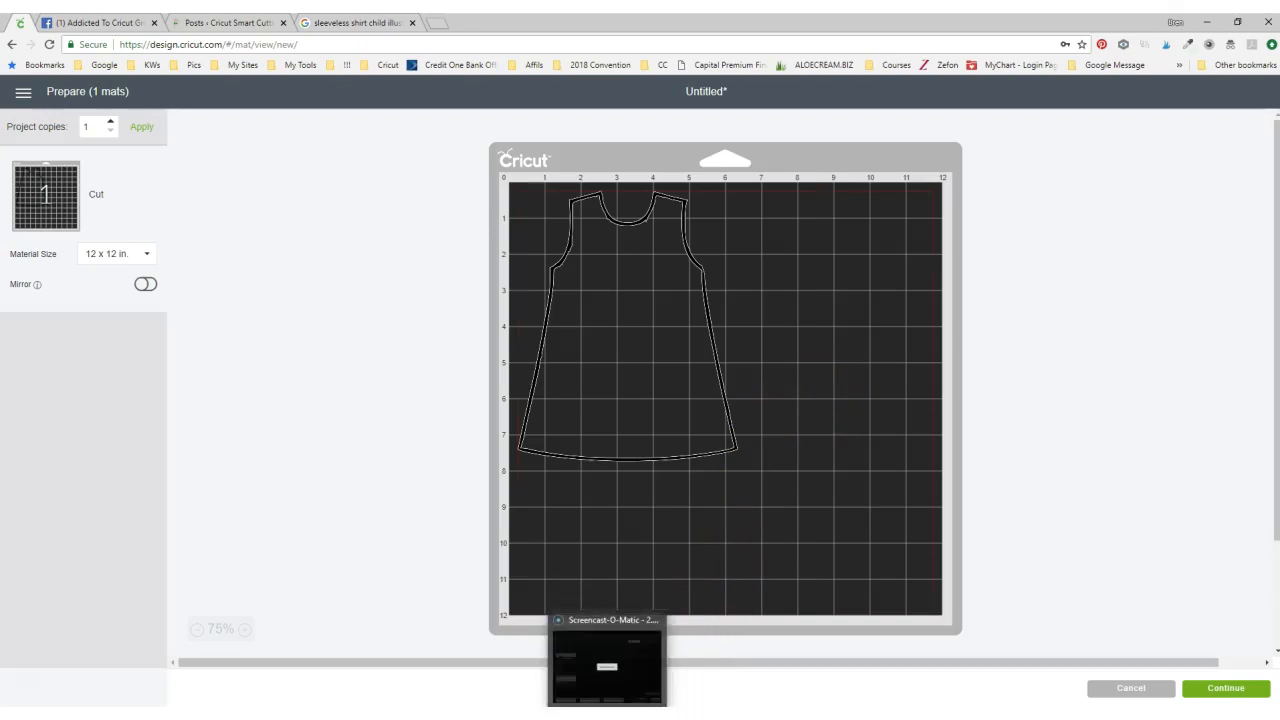
{"action": "left_click", "coordinate": [607, 716]}
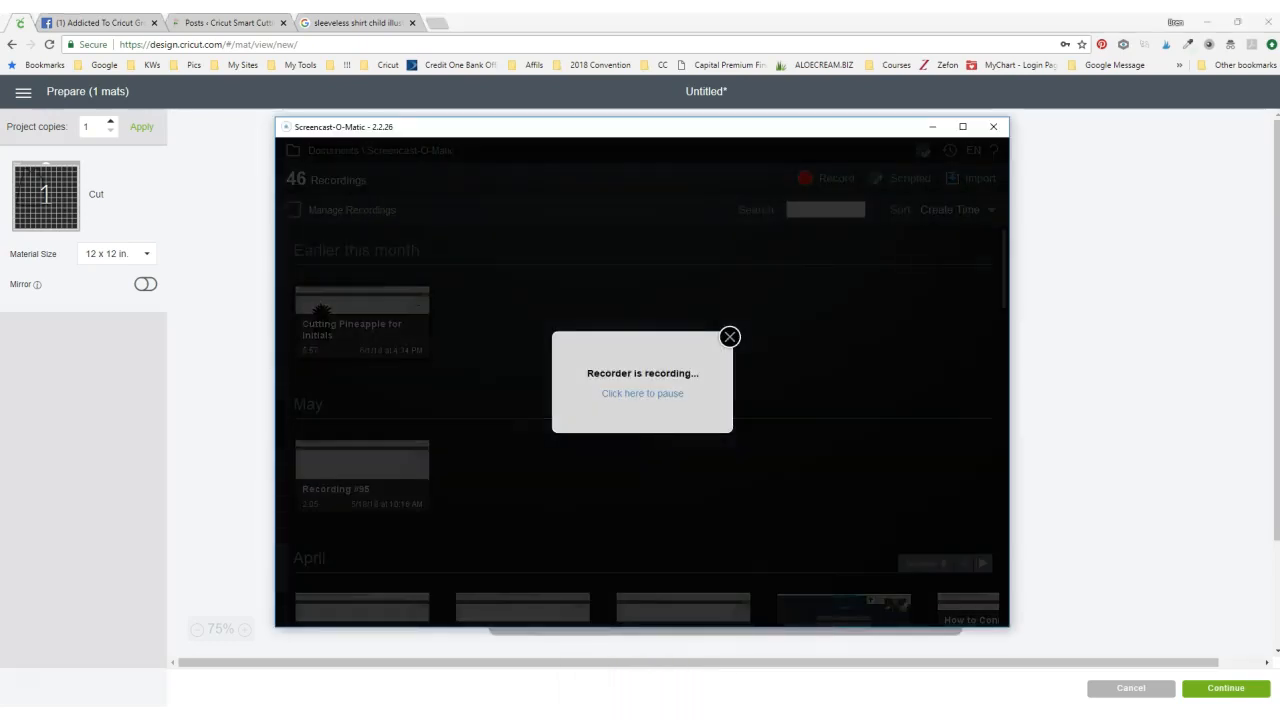